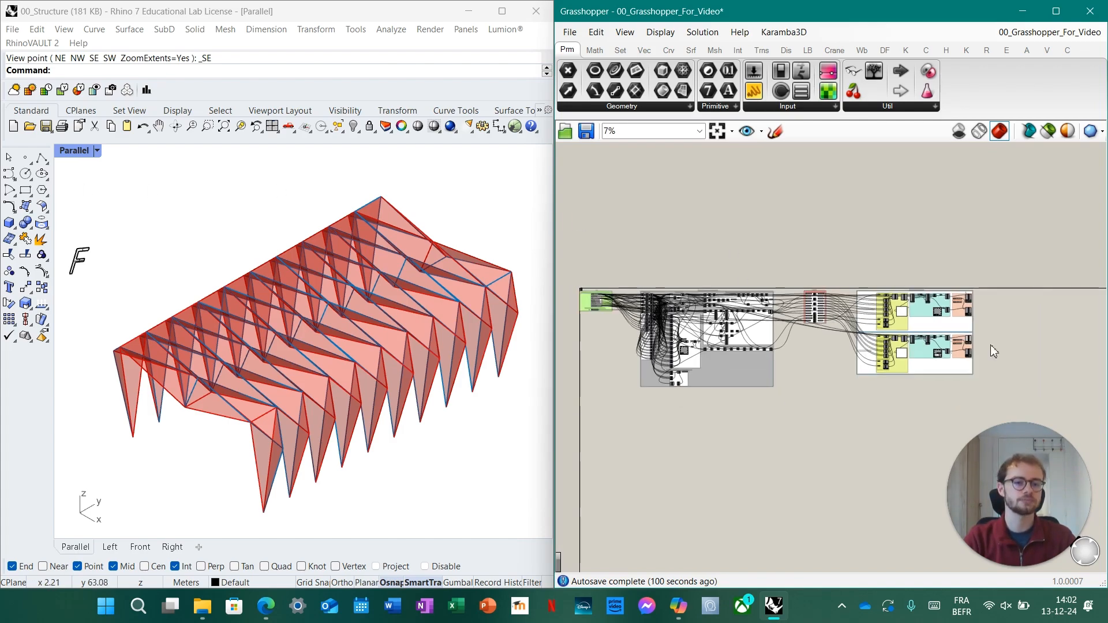
Turn off the preview of the form diagram's Visualize Diagrams component in the 3. Visualization group, with the canvas at 100%
{"action": "scroll", "coordinate": [986, 345], "scroll_direction": "up", "scroll_amount": 5}
{"action": "scroll", "coordinate": [824, 285], "scroll_direction": "up", "scroll_amount": 4}
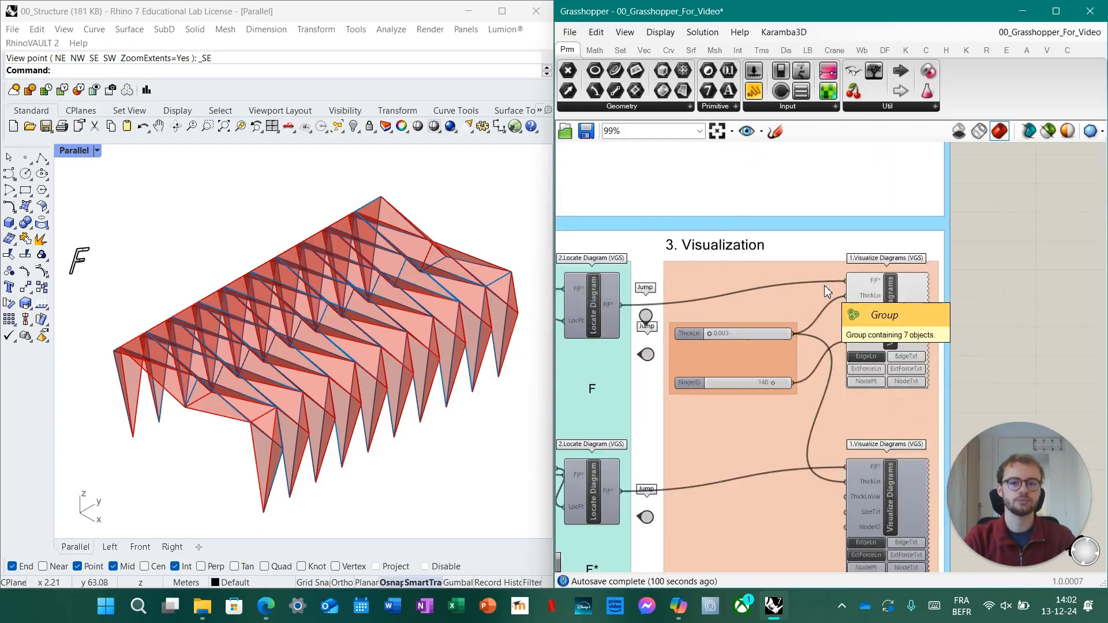
{"action": "left_click", "coordinate": [701, 132]}
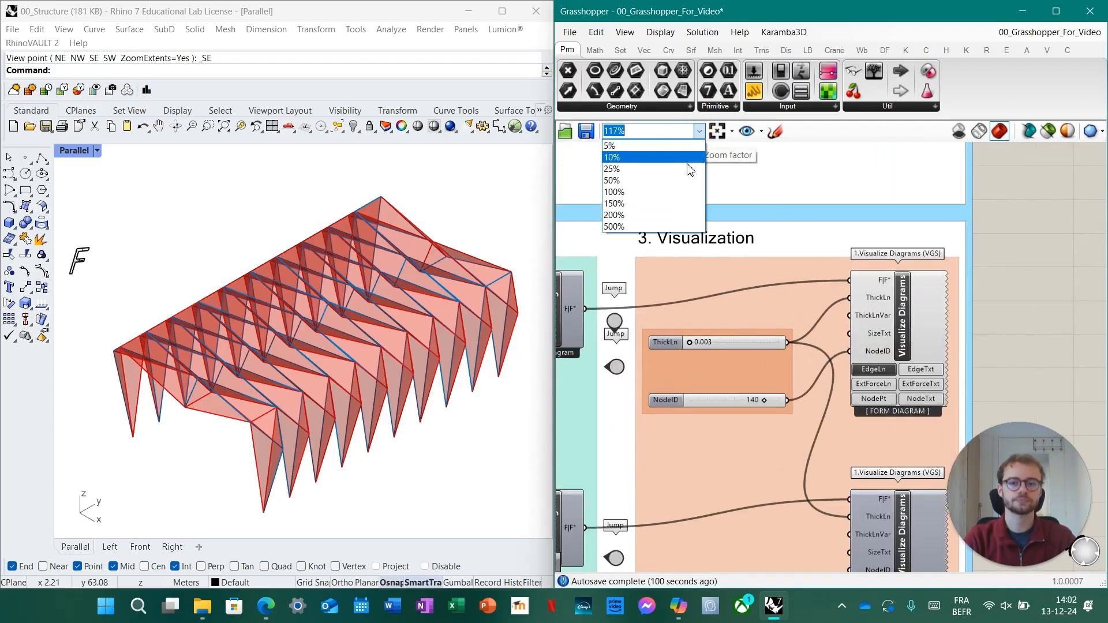
{"action": "left_click", "coordinate": [654, 195]}
{"action": "right_click", "coordinate": [888, 330]}
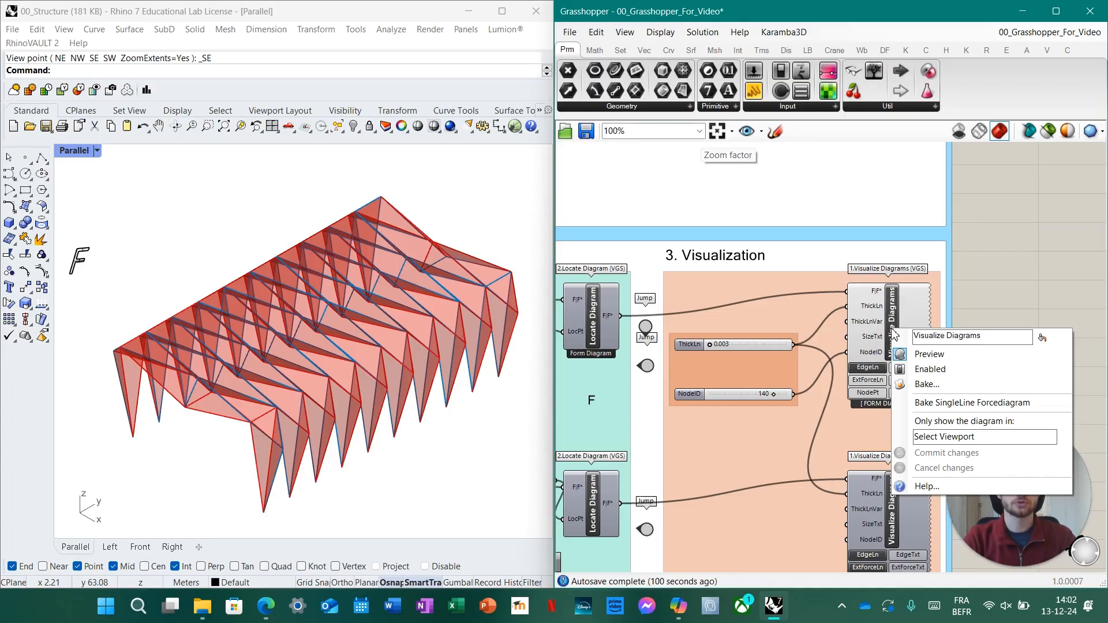
{"action": "left_click", "coordinate": [927, 360]}
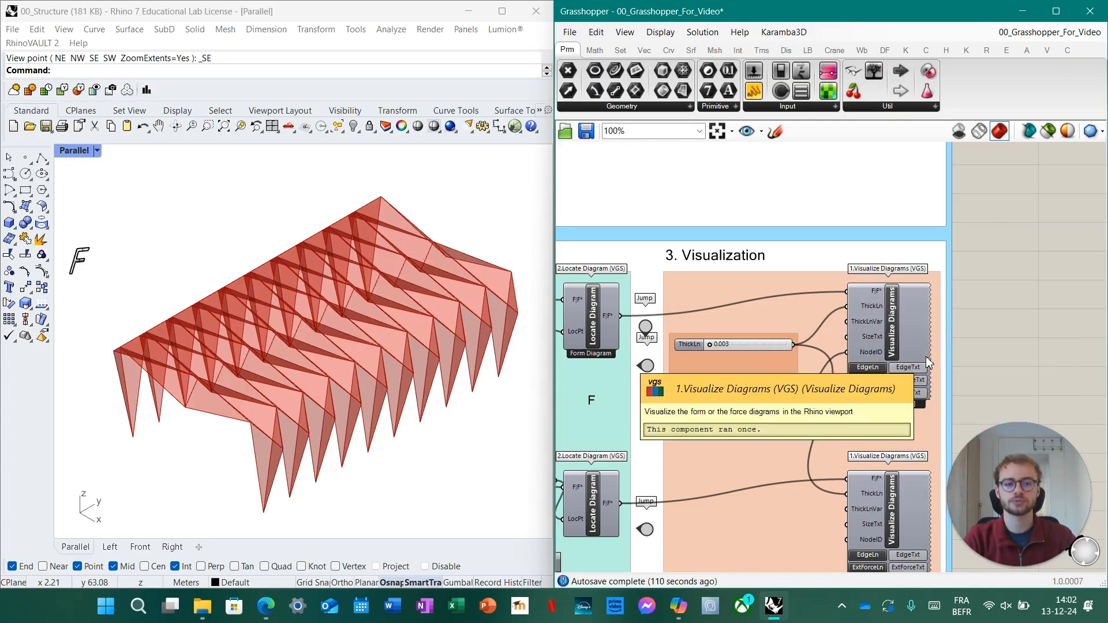
Follow the jump to the Surface parameter after the last Move component and turn off its preview
{"action": "left_click", "coordinate": [647, 370]}
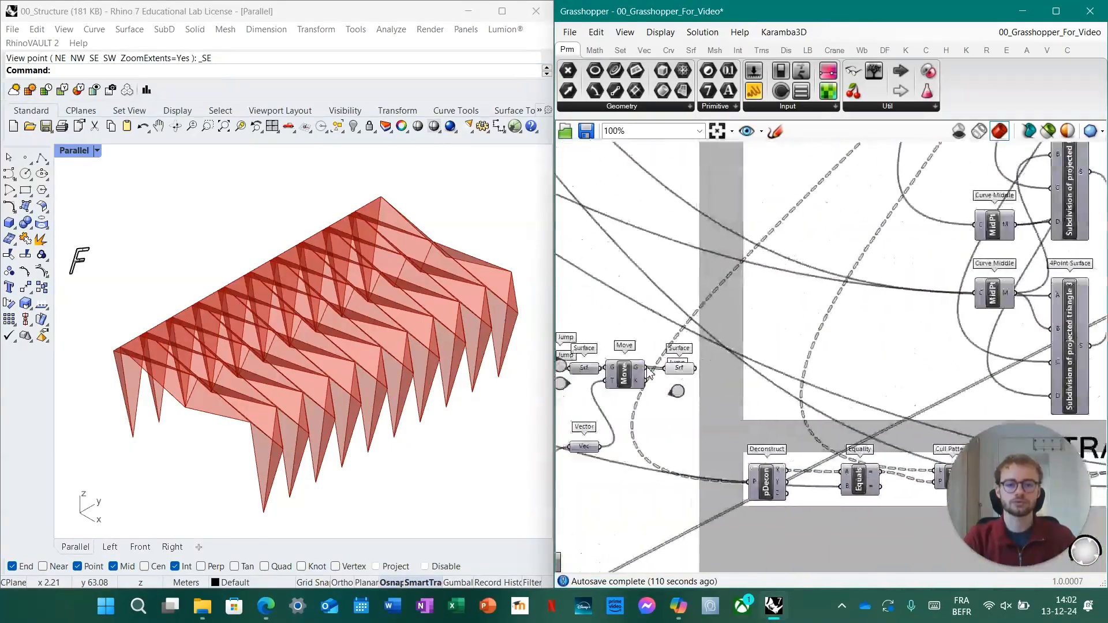
{"action": "right_click", "coordinate": [765, 370]}
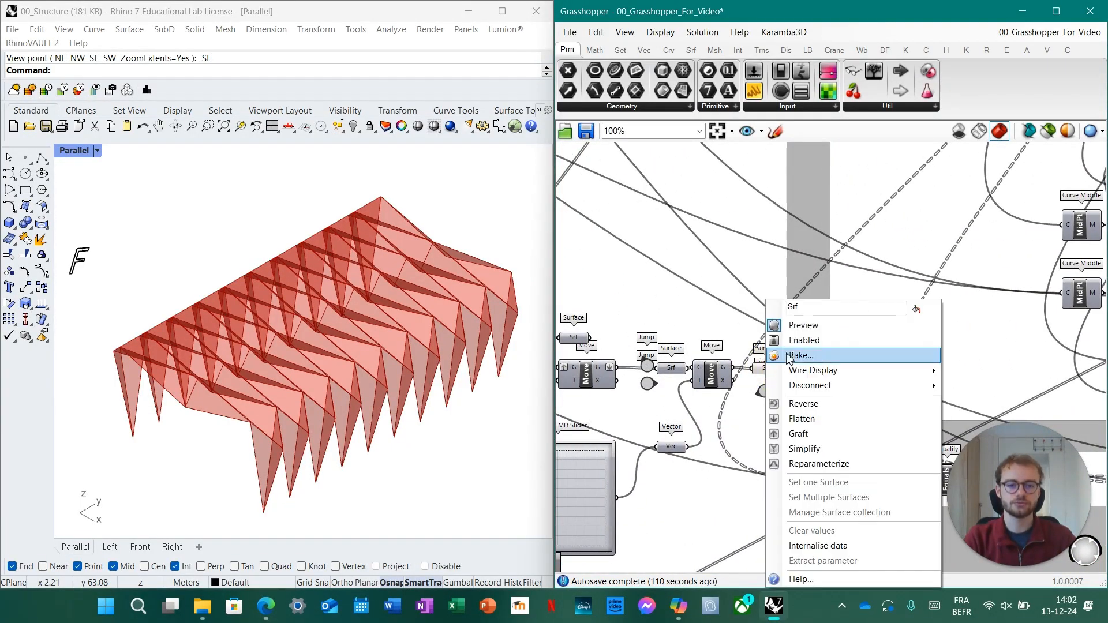
{"action": "left_click", "coordinate": [788, 325]}
Turn on the preview of the unnamed Curve parameter in the EDGES group and examine the single frame from several angles
{"action": "left_click", "coordinate": [647, 367]}
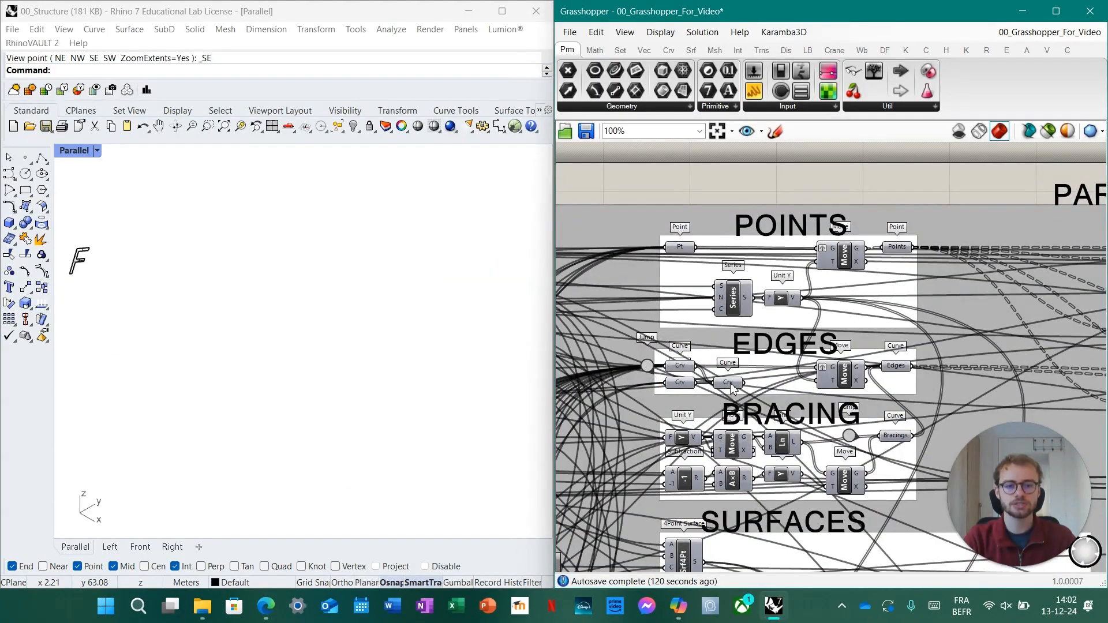
{"action": "right_click", "coordinate": [731, 386]}
{"action": "left_click", "coordinate": [773, 326]}
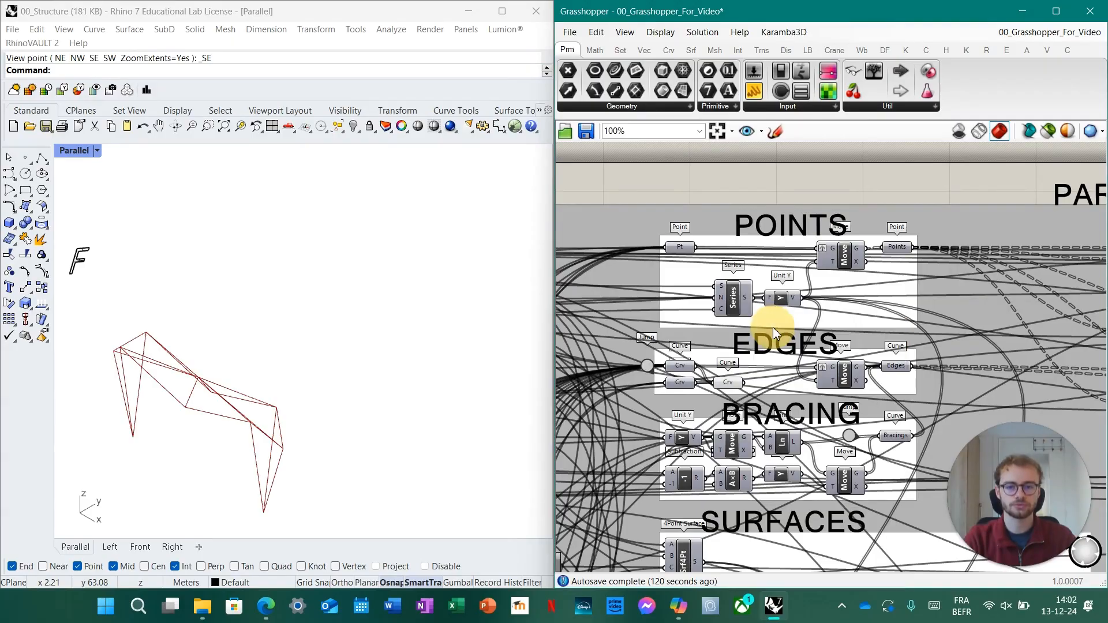
{"action": "right_click_drag", "start_coordinate": [152, 484], "coordinate": [436, 513]}
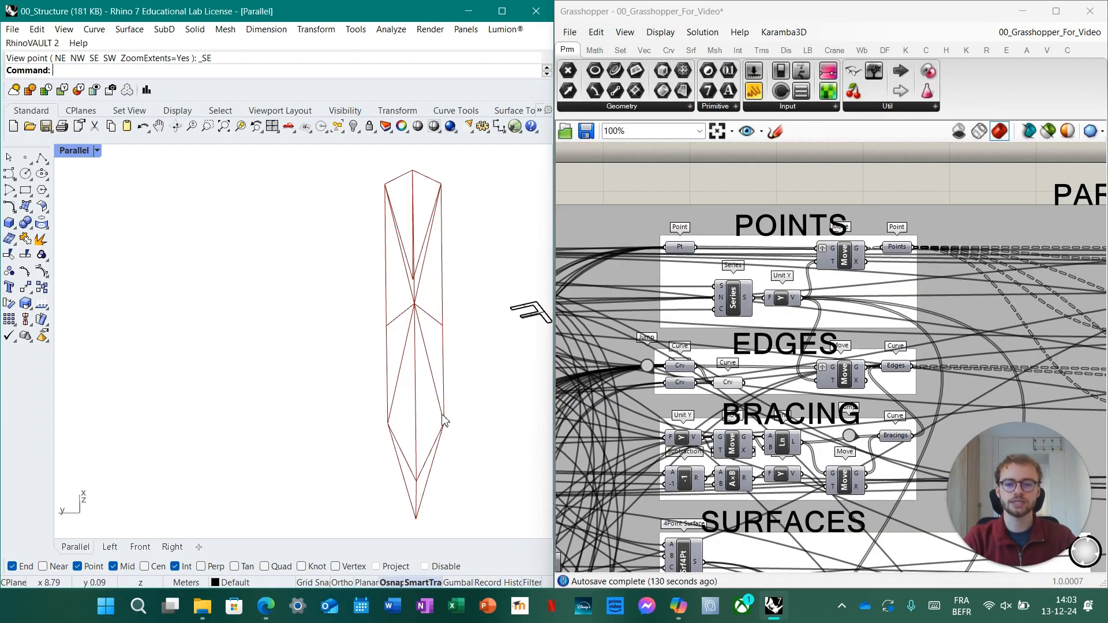
{"action": "right_click_drag", "start_coordinate": [475, 397], "coordinate": [190, 330]}
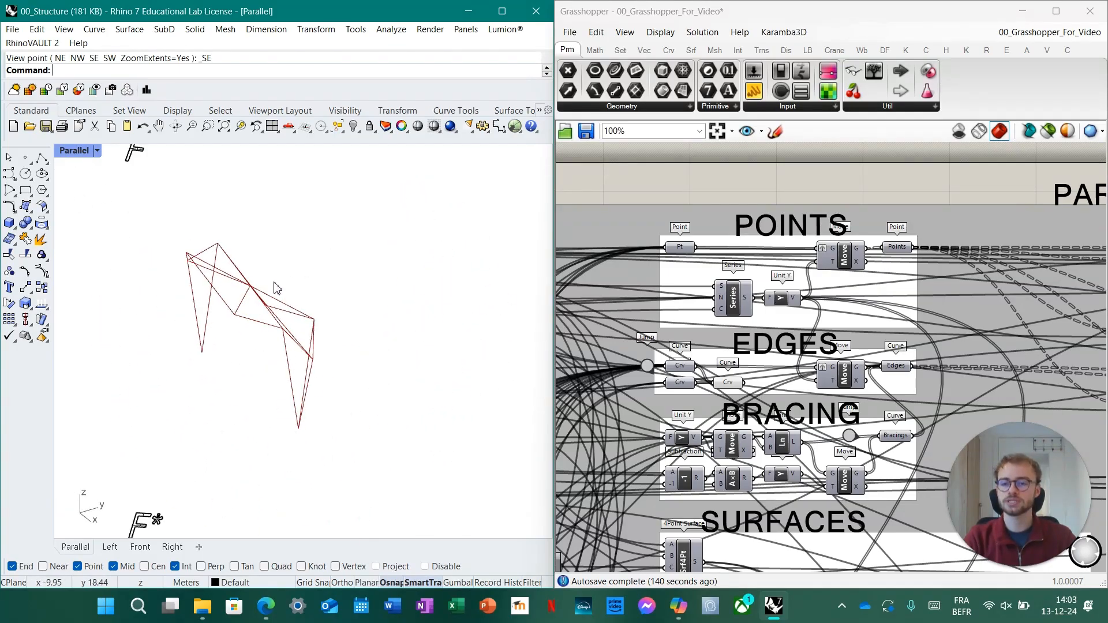
{"action": "scroll", "coordinate": [146, 302], "scroll_direction": "up", "scroll_amount": 2}
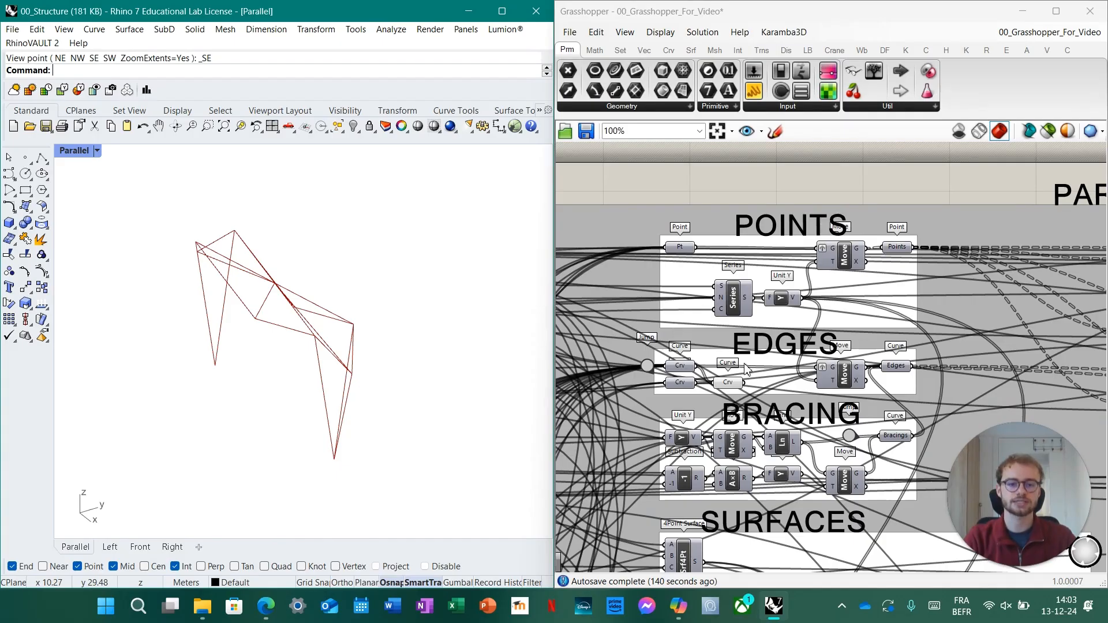
Hide the Curve parameter in the EDGES group and show the final moved Surface parameter again
{"action": "right_click", "coordinate": [728, 388]}
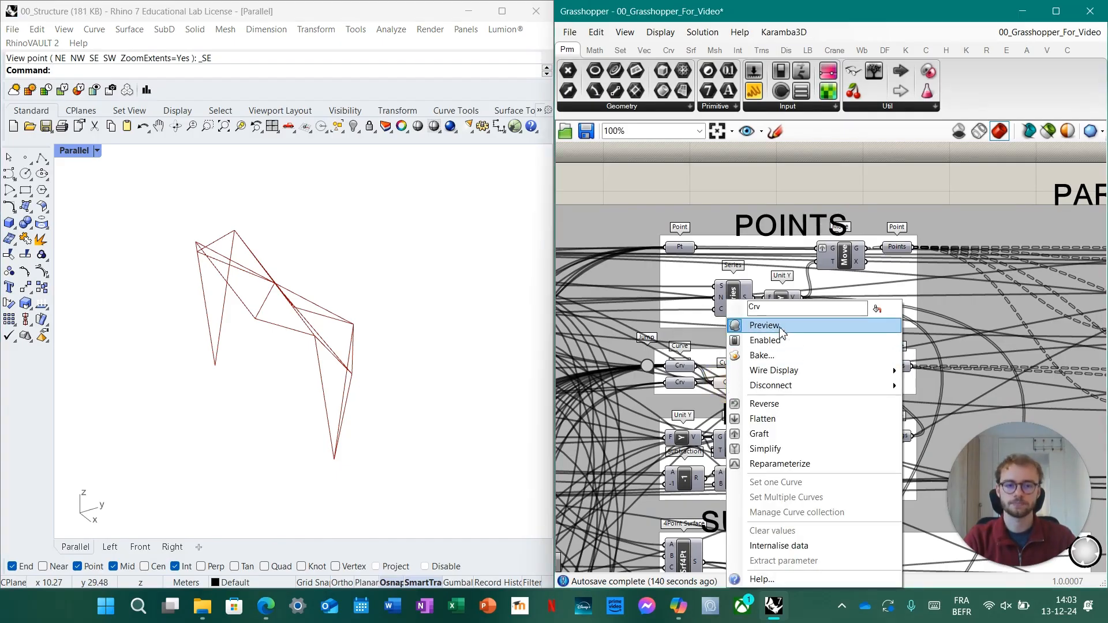
{"action": "left_click", "coordinate": [753, 322]}
{"action": "double_click", "coordinate": [647, 365]}
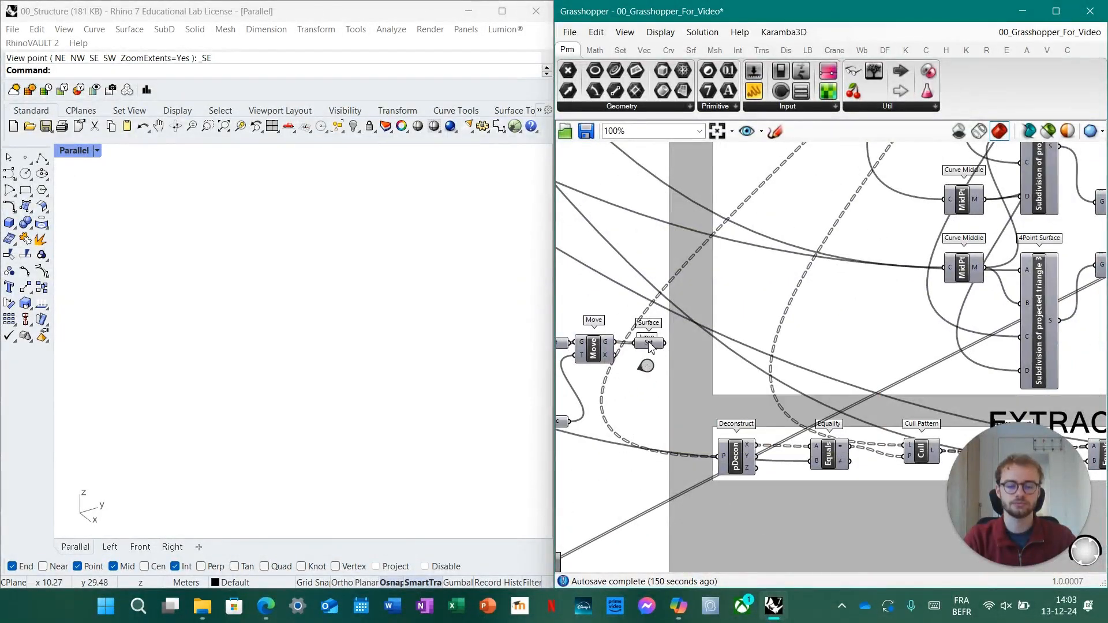
{"action": "right_click", "coordinate": [650, 344]}
{"action": "left_click", "coordinate": [681, 322]}
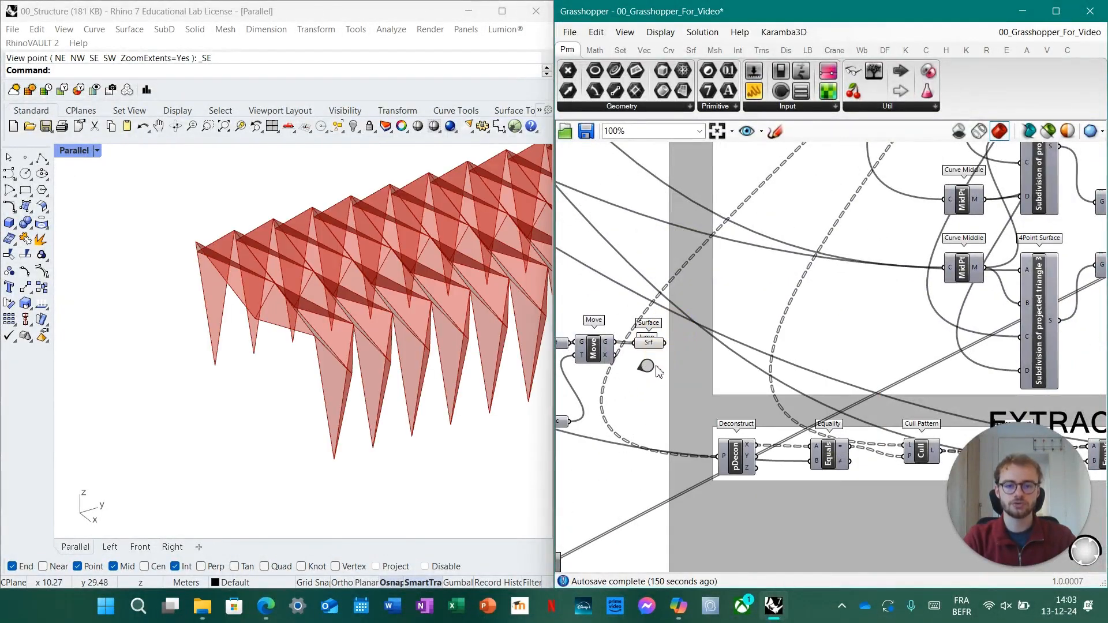
Adjust the MD Slider feeding the surface's move vector, leave it at 0.0 ; 0.0, and check the whole structure
{"action": "double_click", "coordinate": [647, 365]}
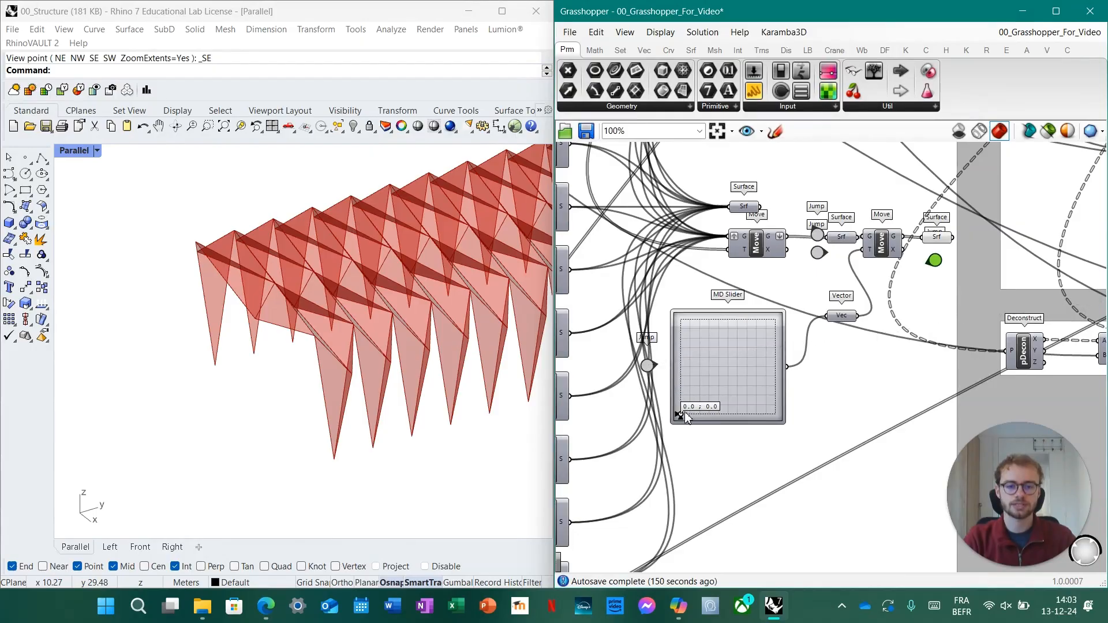
{"action": "mouse_move", "coordinate": [681, 417]}
{"action": "left_mouse_down"}
{"action": "mouse_move", "coordinate": [700, 401]}
{"action": "mouse_move", "coordinate": [708, 347]}
{"action": "mouse_move", "coordinate": [633, 345]}
{"action": "mouse_move", "coordinate": [613, 421]}
{"action": "mouse_move", "coordinate": [713, 440]}
{"action": "mouse_move", "coordinate": [754, 342]}
{"action": "mouse_move", "coordinate": [670, 385]}
{"action": "mouse_move", "coordinate": [668, 421]}
{"action": "left_mouse_up"}
{"action": "scroll", "coordinate": [292, 448], "scroll_direction": "down", "scroll_amount": 3}
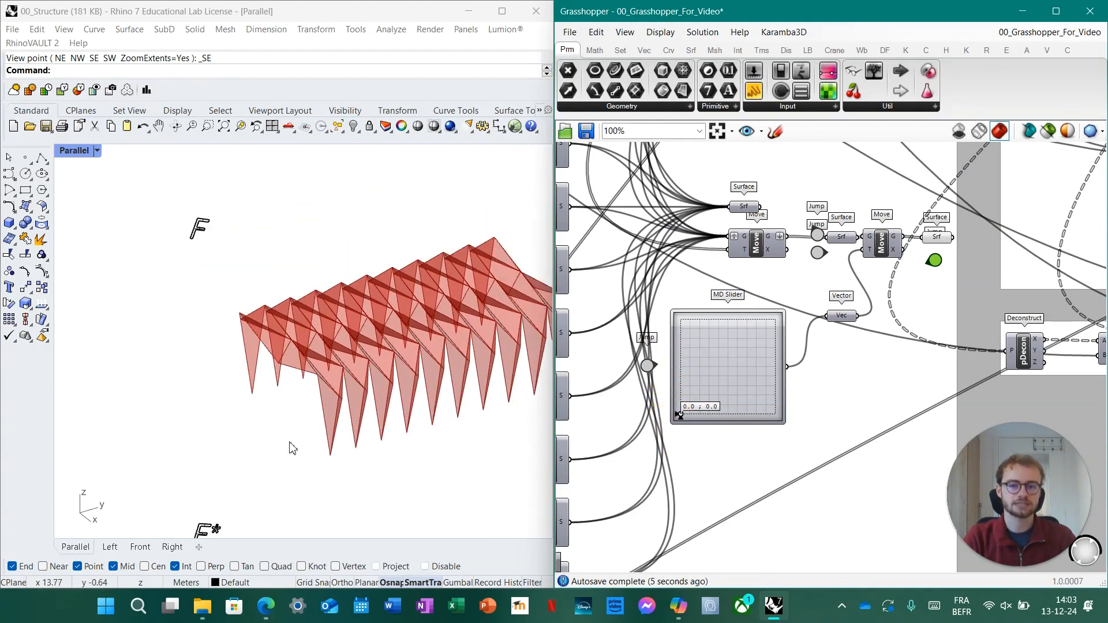
{"action": "scroll", "coordinate": [342, 415], "scroll_direction": "up", "scroll_amount": 3}
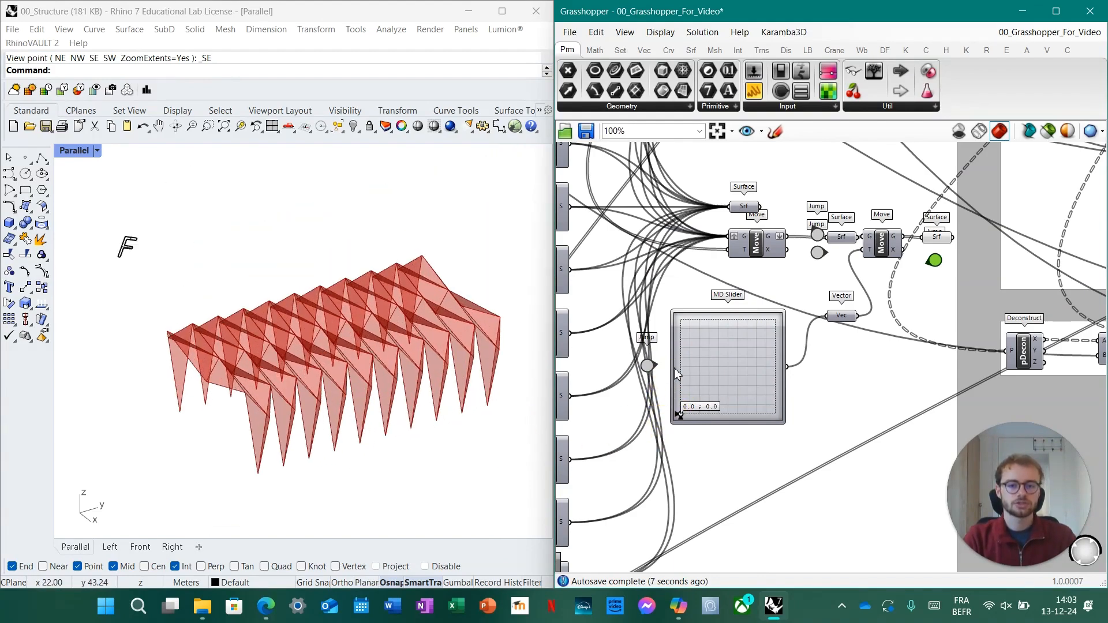
Jump to the supports group and turn on the preview of the Point parameter feeding the XYZ support
{"action": "double_click", "coordinate": [647, 365]}
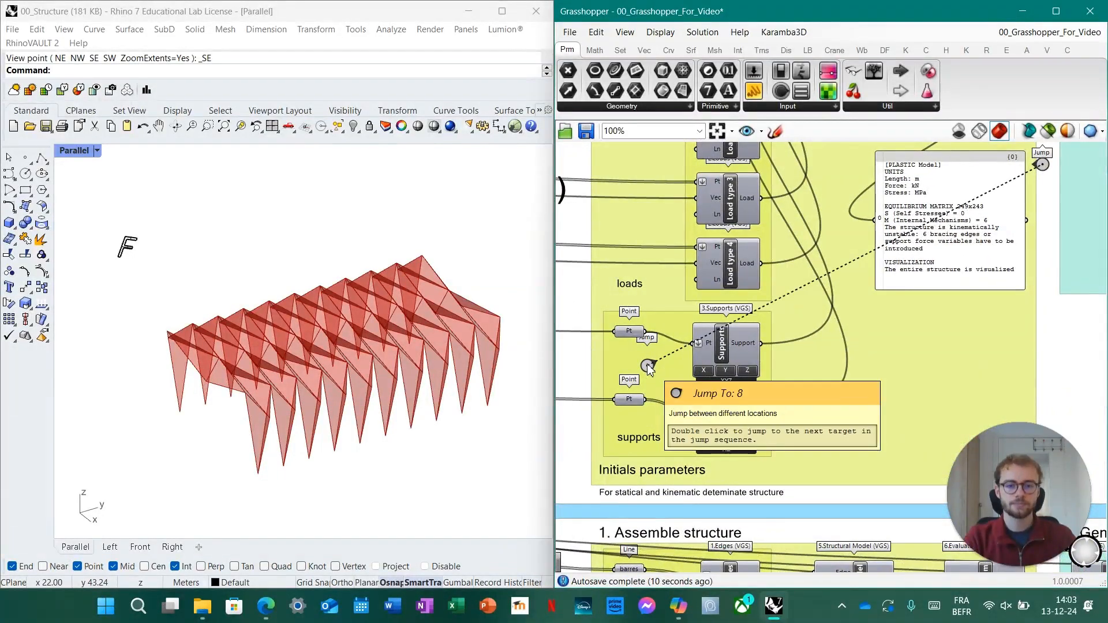
{"action": "right_click", "coordinate": [632, 332]}
{"action": "left_click", "coordinate": [657, 317]}
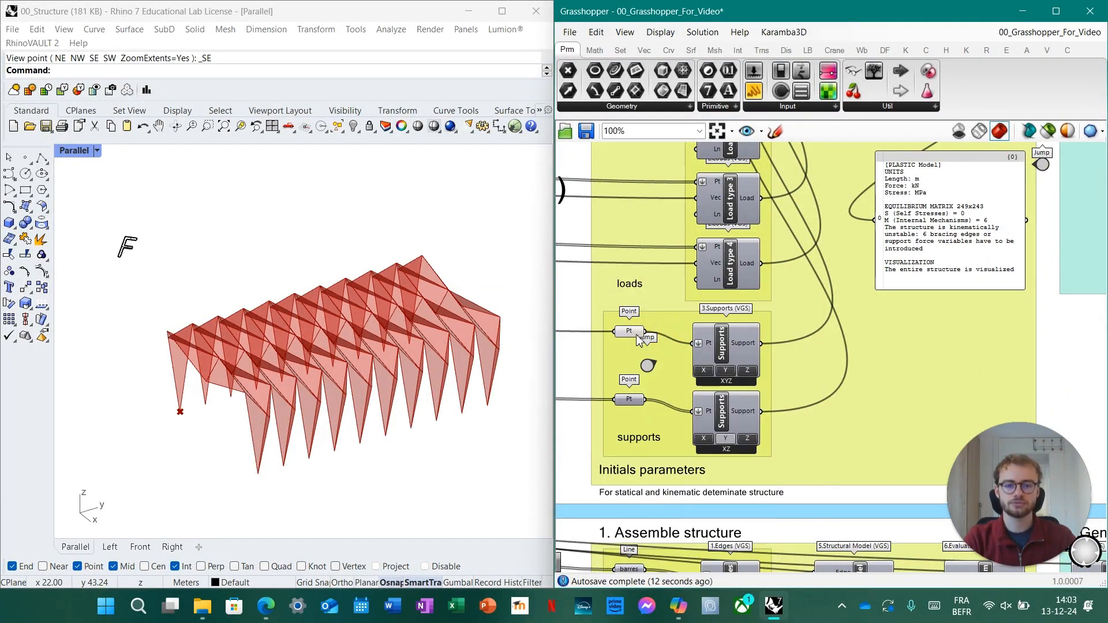
{"action": "left_click", "coordinate": [636, 335]}
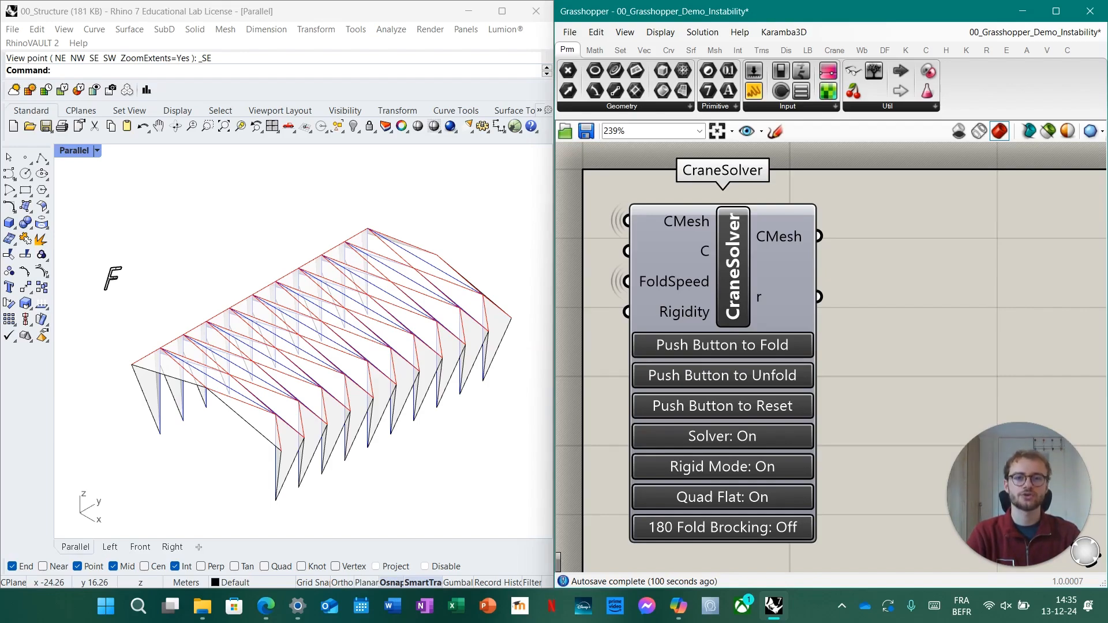
Simulate folding and unfolding the structure with CraneSolver in the instability demo definition, and reset it
{"action": "left_click", "coordinate": [758, 350]}
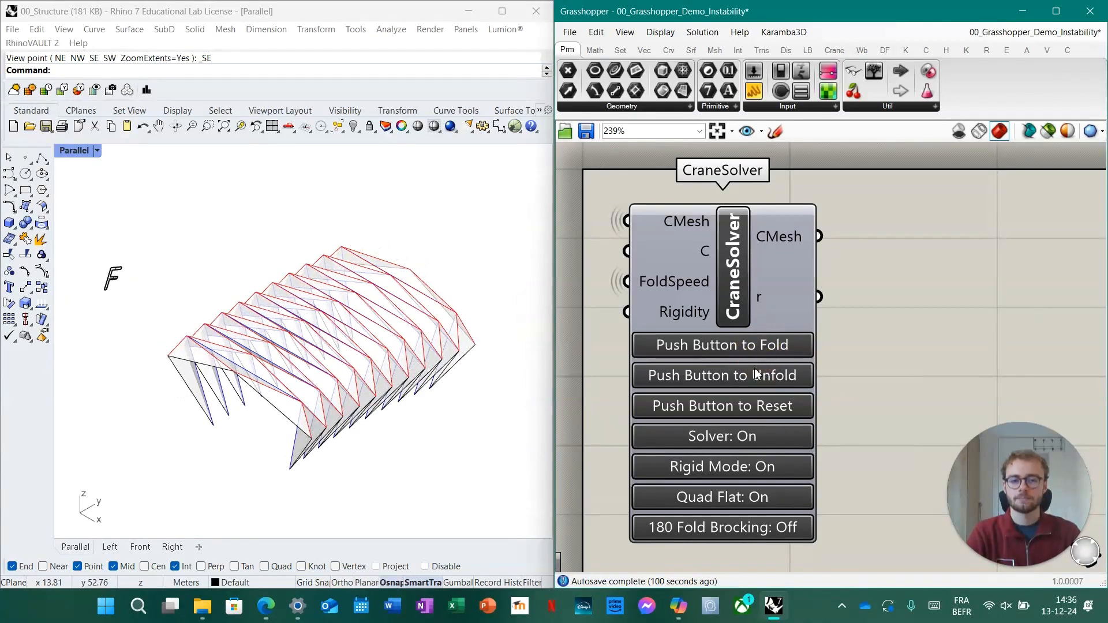
{"action": "left_click", "coordinate": [746, 375]}
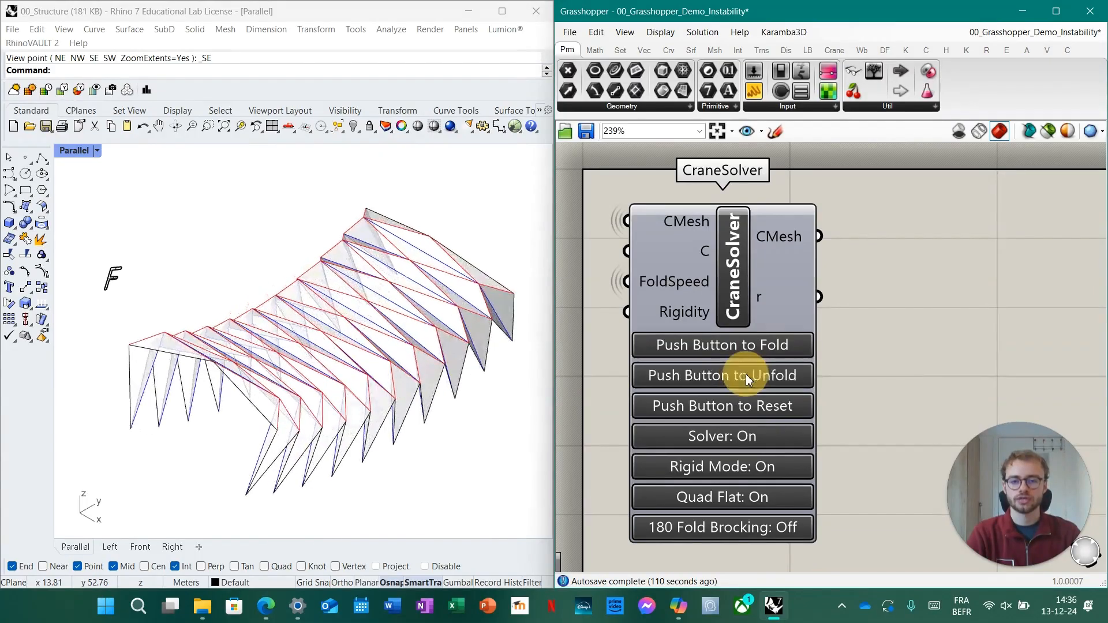
{"action": "left_click", "coordinate": [748, 407]}
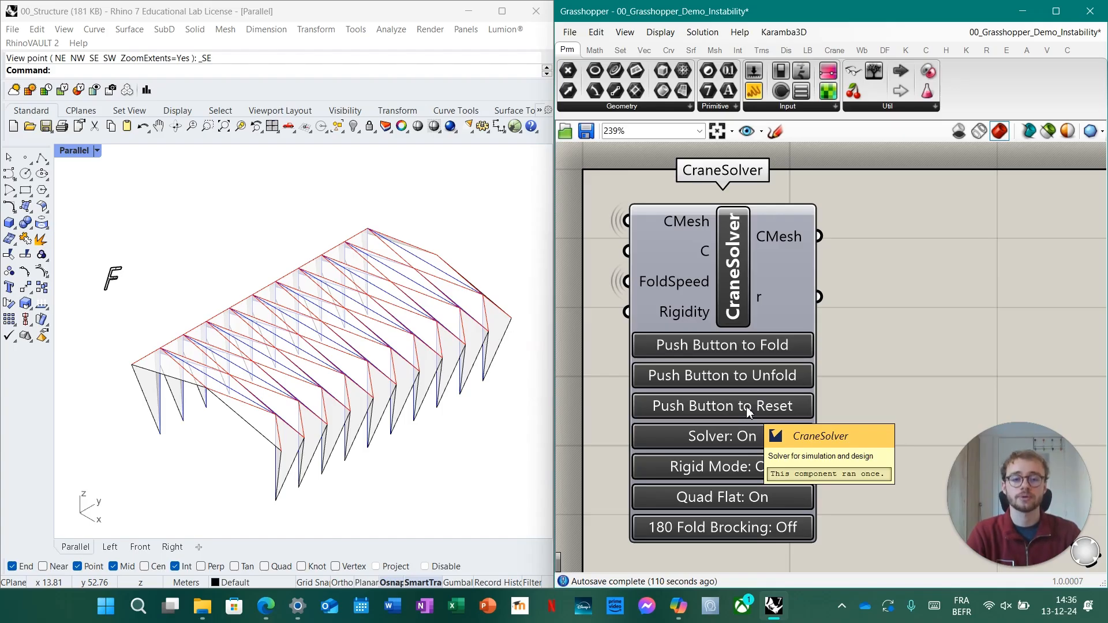
Simulate unfolding the structure with CraneSolver in the maximized Left viewport, and reset it
{"action": "double_click", "coordinate": [74, 152]}
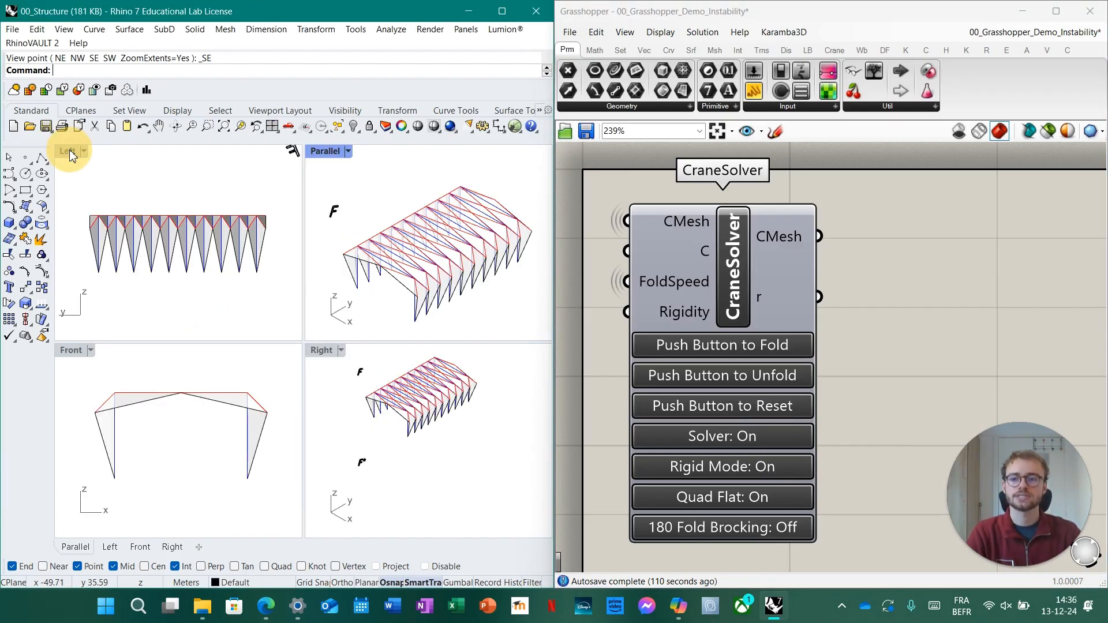
{"action": "double_click", "coordinate": [69, 152]}
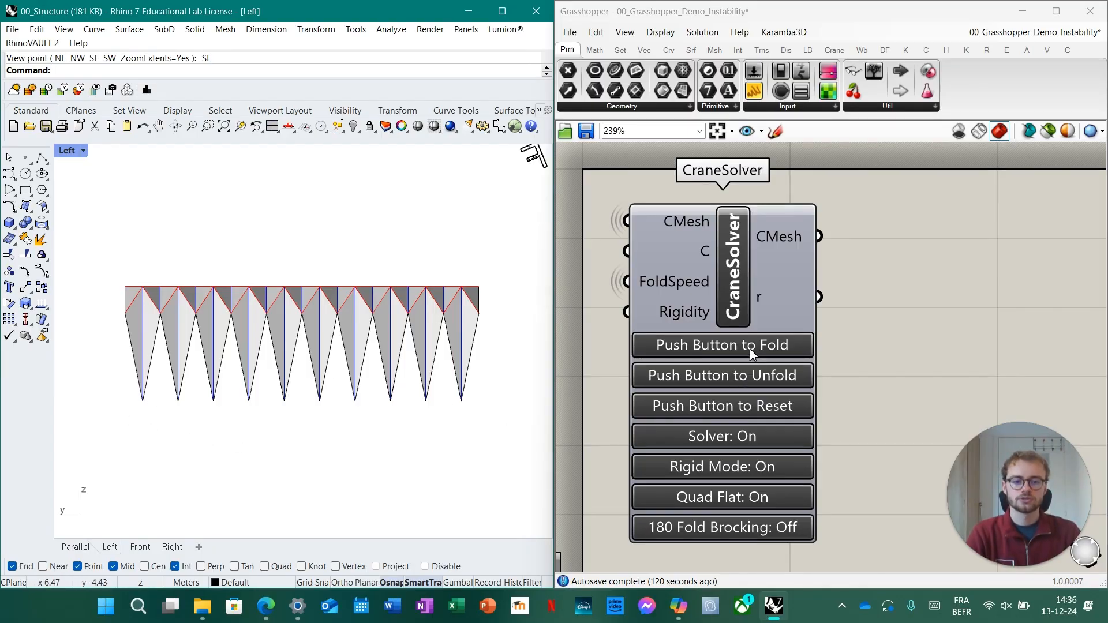
{"action": "left_click", "coordinate": [745, 379]}
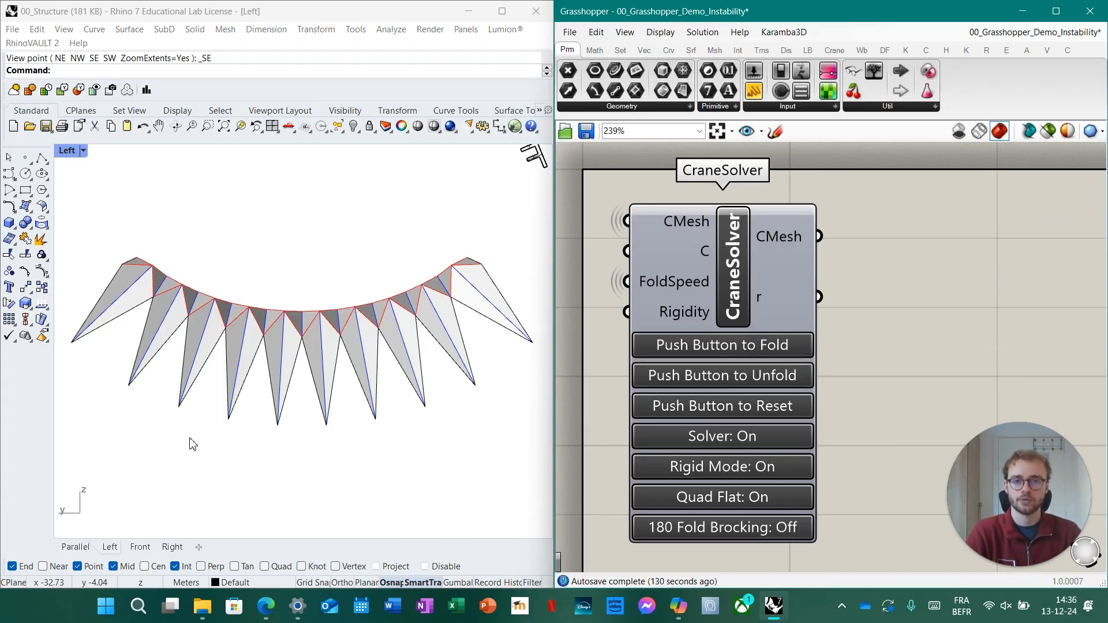
{"action": "left_click", "coordinate": [738, 406]}
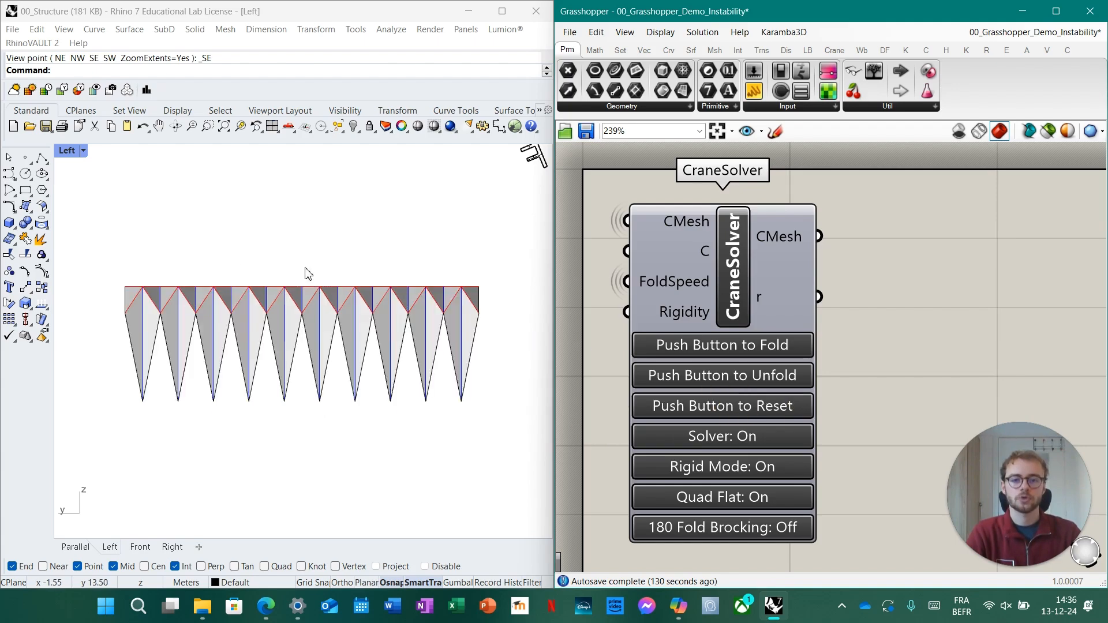
Simulate folding the structure with CraneSolver in the maximized Front viewport
{"action": "double_click", "coordinate": [66, 152]}
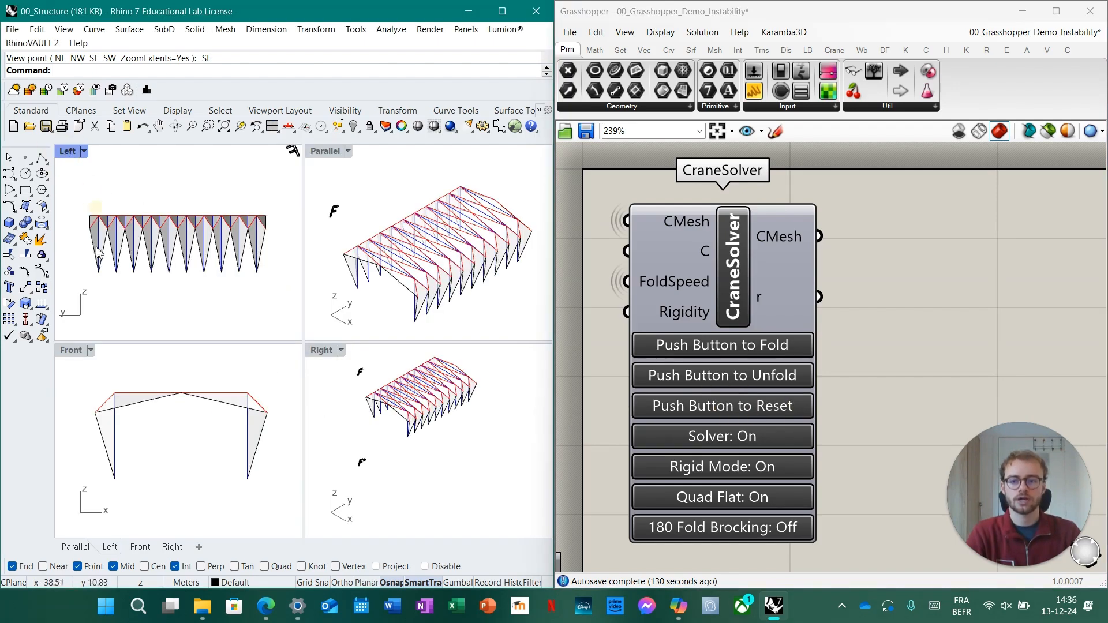
{"action": "double_click", "coordinate": [71, 351]}
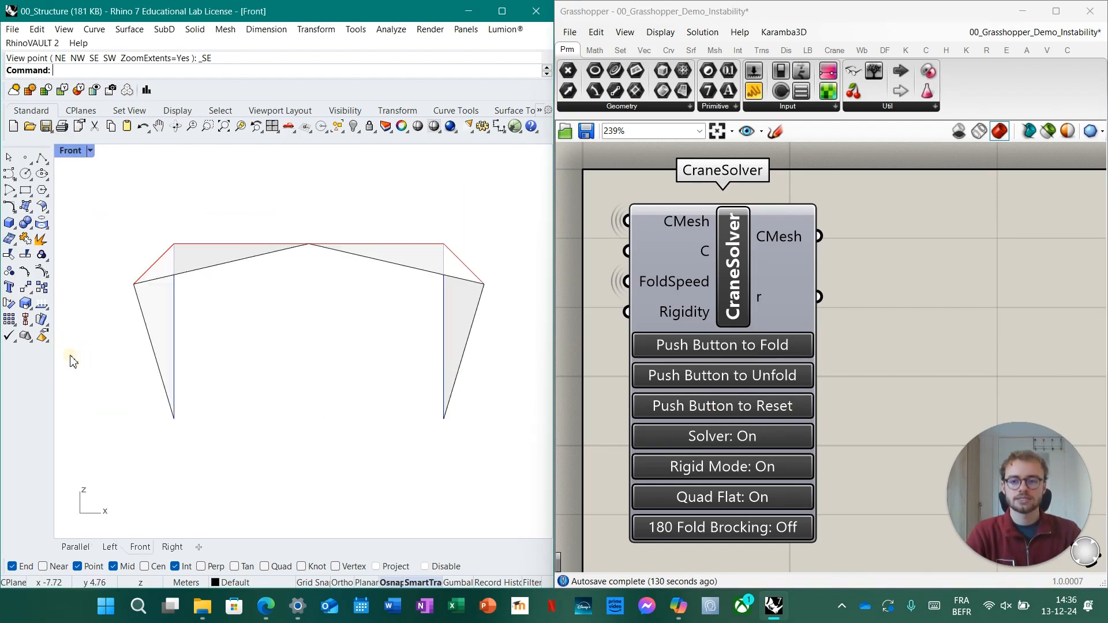
{"action": "left_click", "coordinate": [687, 349]}
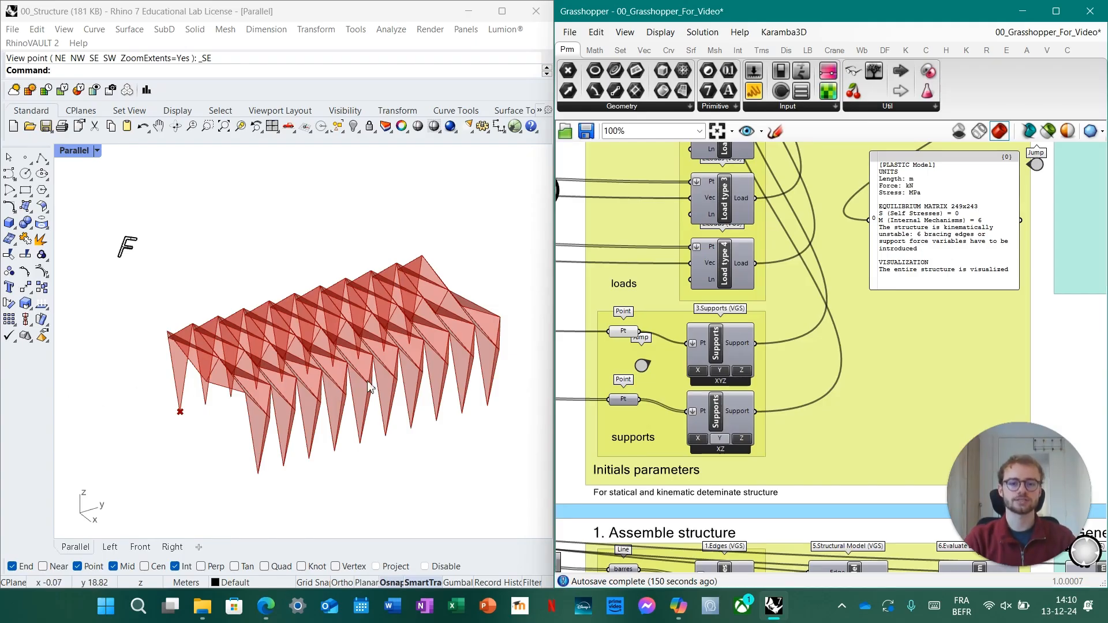
Turn on the preview of the Point parameter feeding the XZ support and select it to highlight its points
{"action": "right_click", "coordinate": [625, 404]}
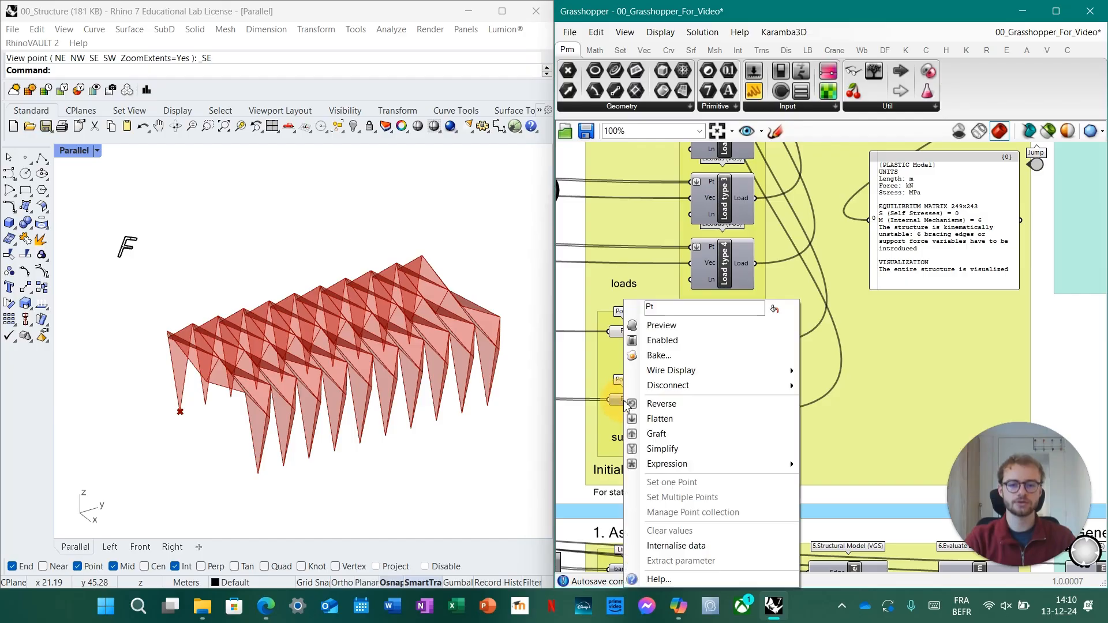
{"action": "left_click", "coordinate": [664, 324]}
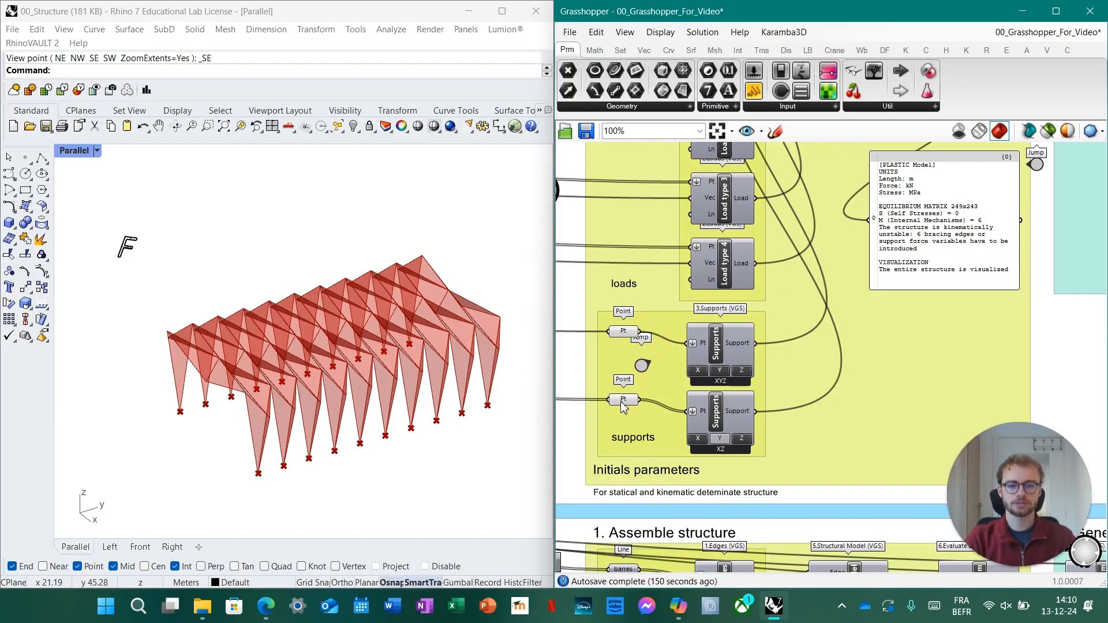
{"action": "left_click", "coordinate": [626, 401]}
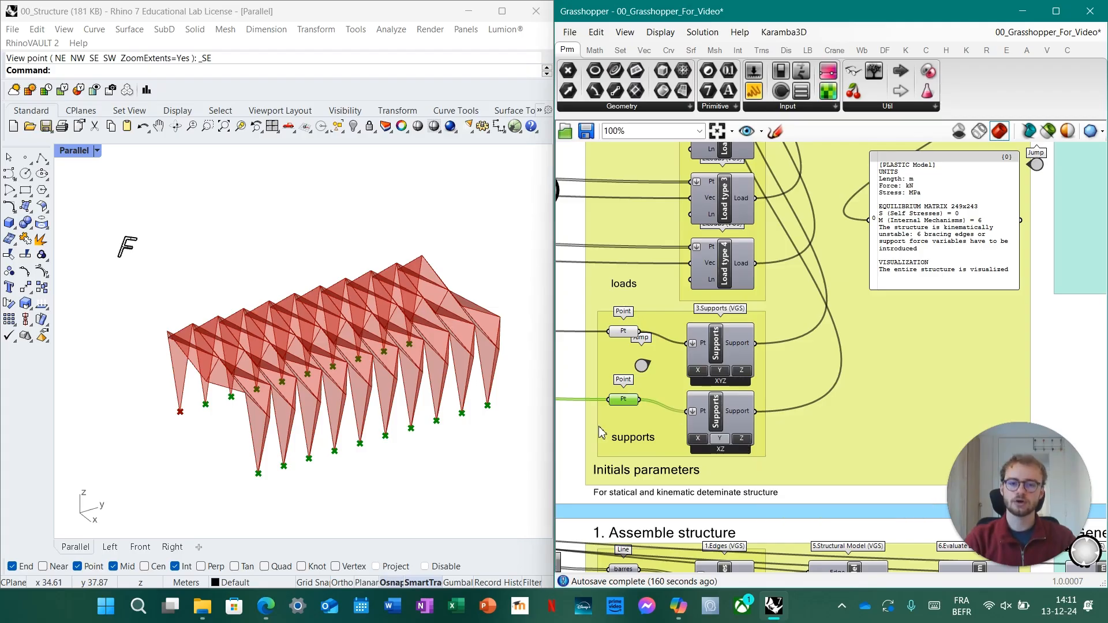
Jump to the Evaluate Equilibrium component and examine its outputs and the model report panel
{"action": "double_click", "coordinate": [642, 366]}
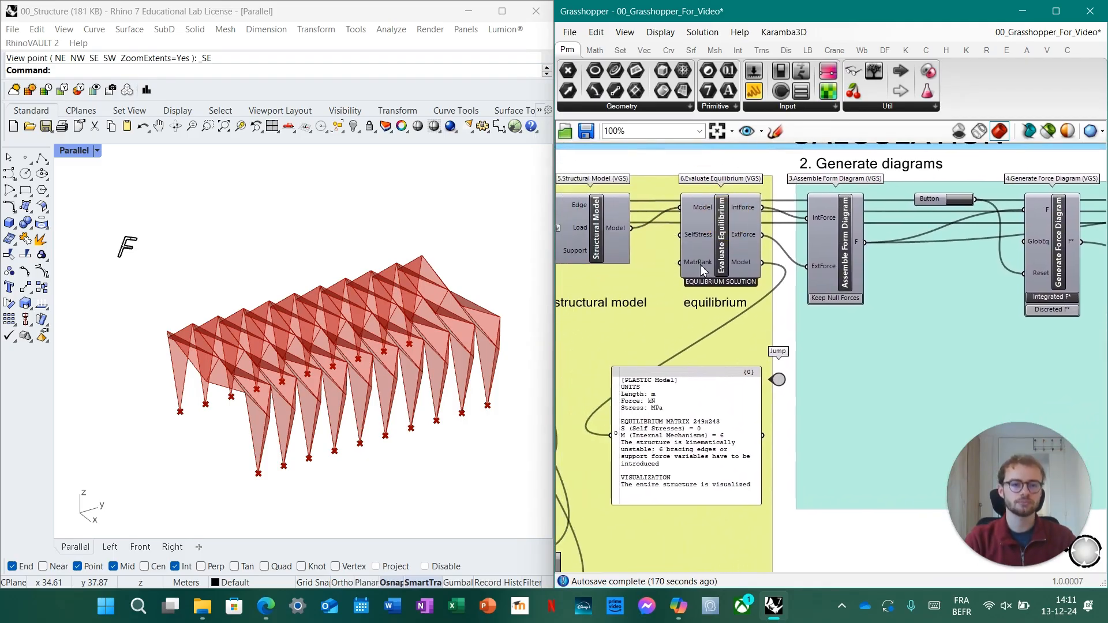
{"action": "mouse_move", "coordinate": [749, 267]}
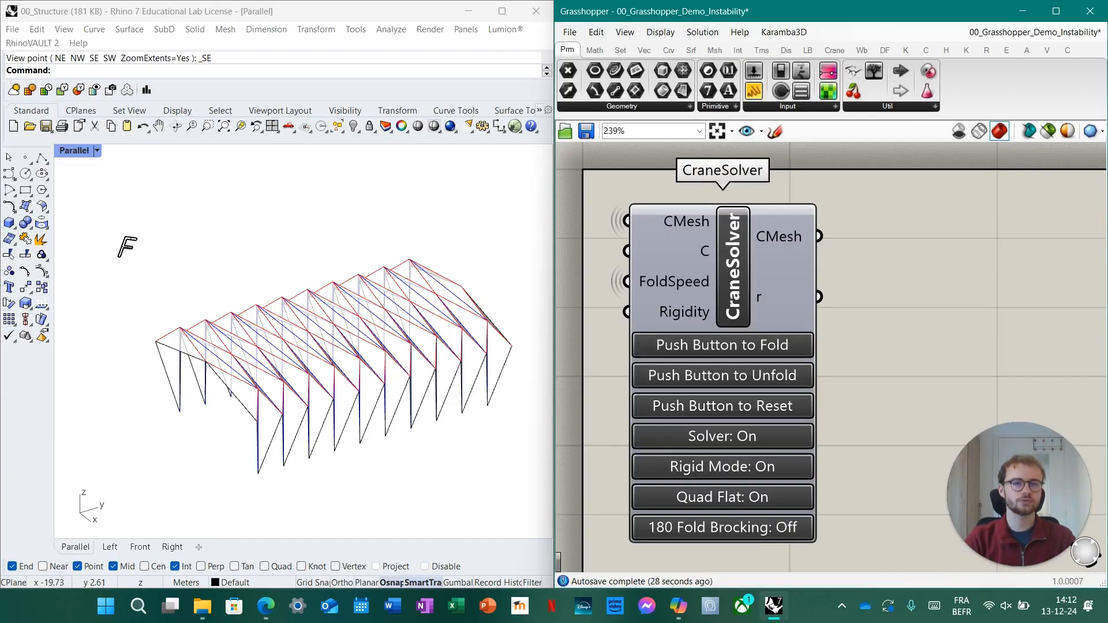
Simulate folding the structure with CraneSolver in the maximized Parallel viewport, and reset it
{"action": "left_click", "coordinate": [700, 348]}
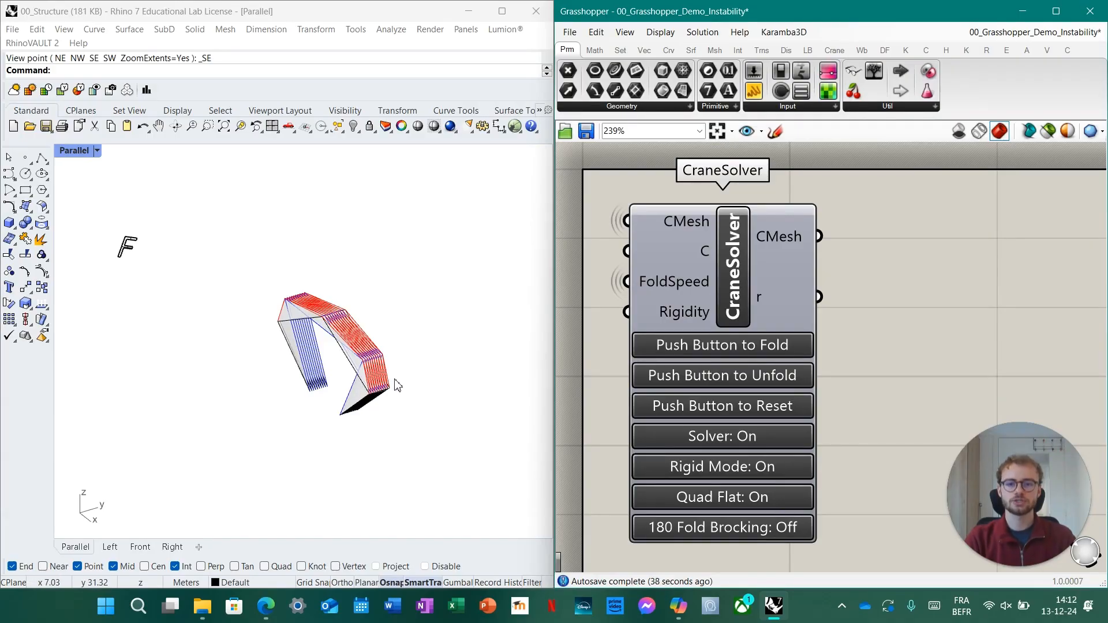
{"action": "left_click", "coordinate": [685, 407]}
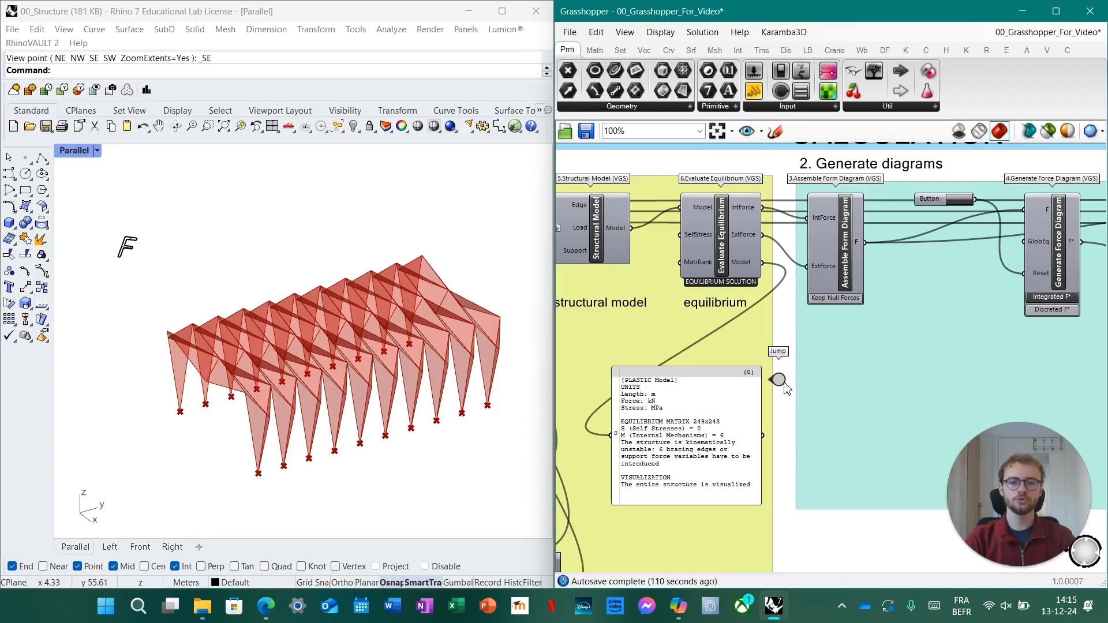
Jump to the BRACING group of the definition and turn on the preview of the Bracings curve parameter
{"action": "left_click", "coordinate": [778, 380]}
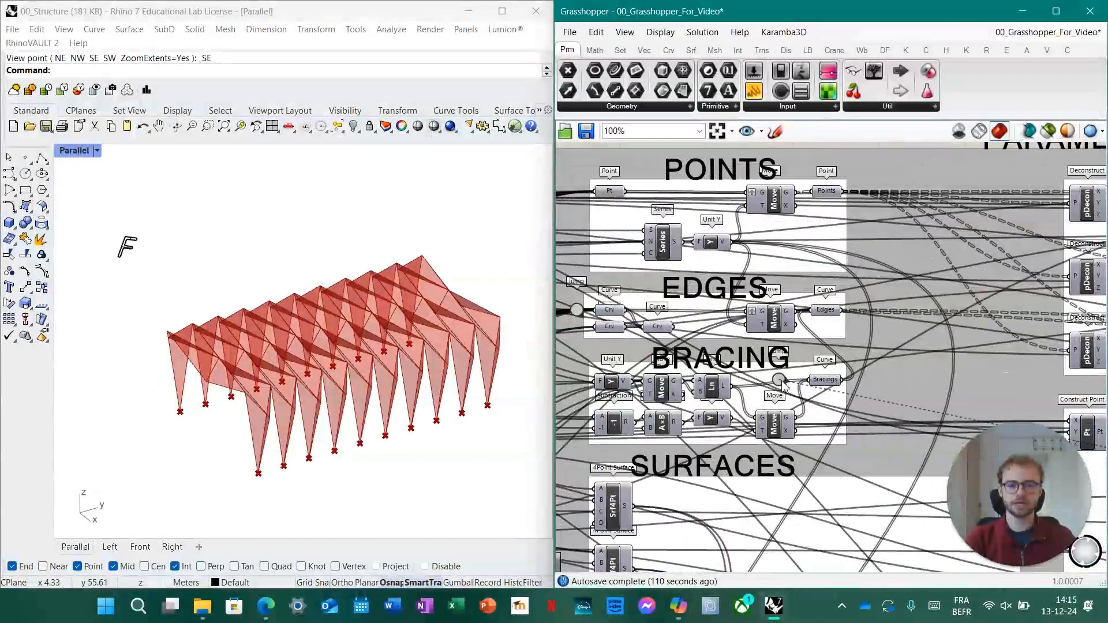
{"action": "right_click", "coordinate": [823, 384]}
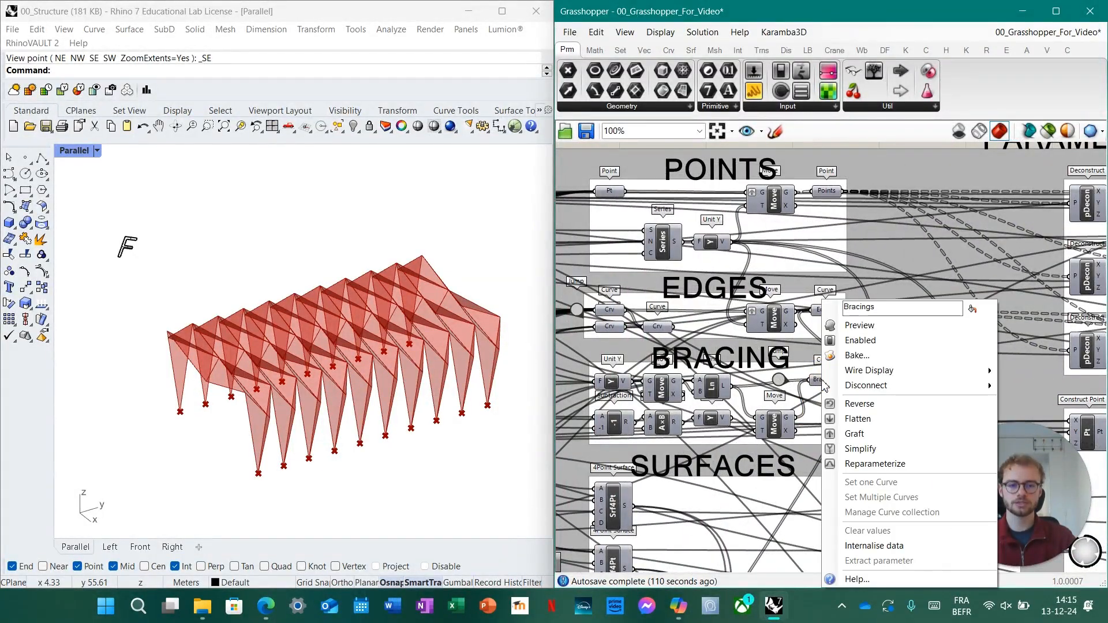
{"action": "left_click", "coordinate": [848, 327]}
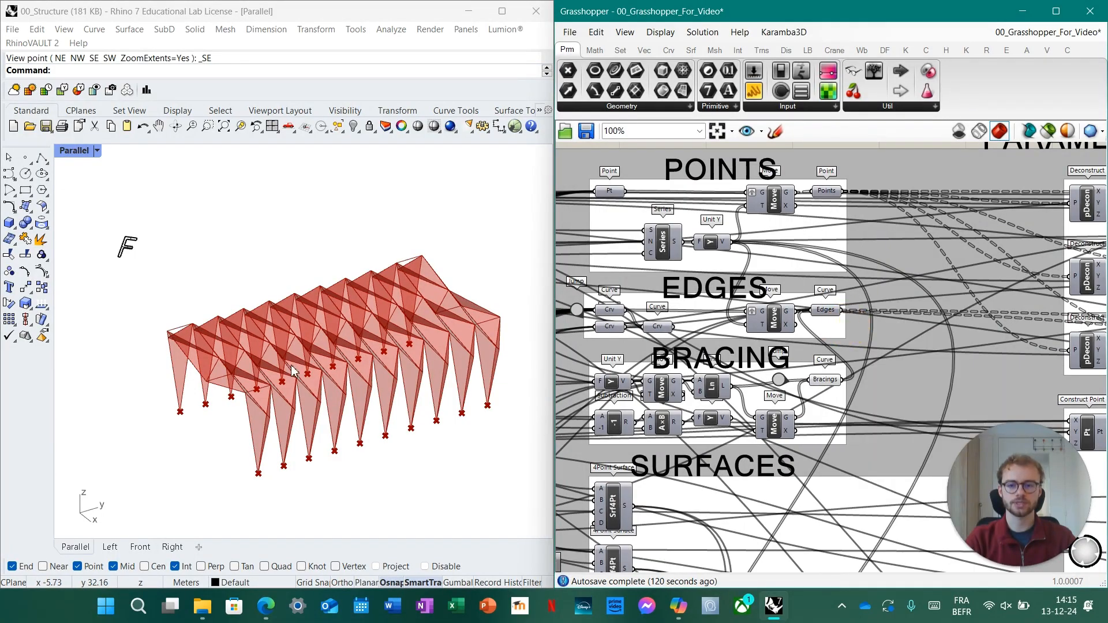
Select the Bracings parameter to examine the highlighted edges at both ends of the structure, and jump back to the equilibrium report panel
{"action": "left_click", "coordinate": [260, 388]}
{"action": "right_click_drag", "start_coordinate": [259, 388], "coordinate": [289, 410]}
{"action": "scroll", "coordinate": [128, 460], "scroll_direction": "down", "scroll_amount": 6}
{"action": "scroll", "coordinate": [317, 375], "scroll_direction": "up", "scroll_amount": 14}
{"action": "left_click", "coordinate": [826, 381]}
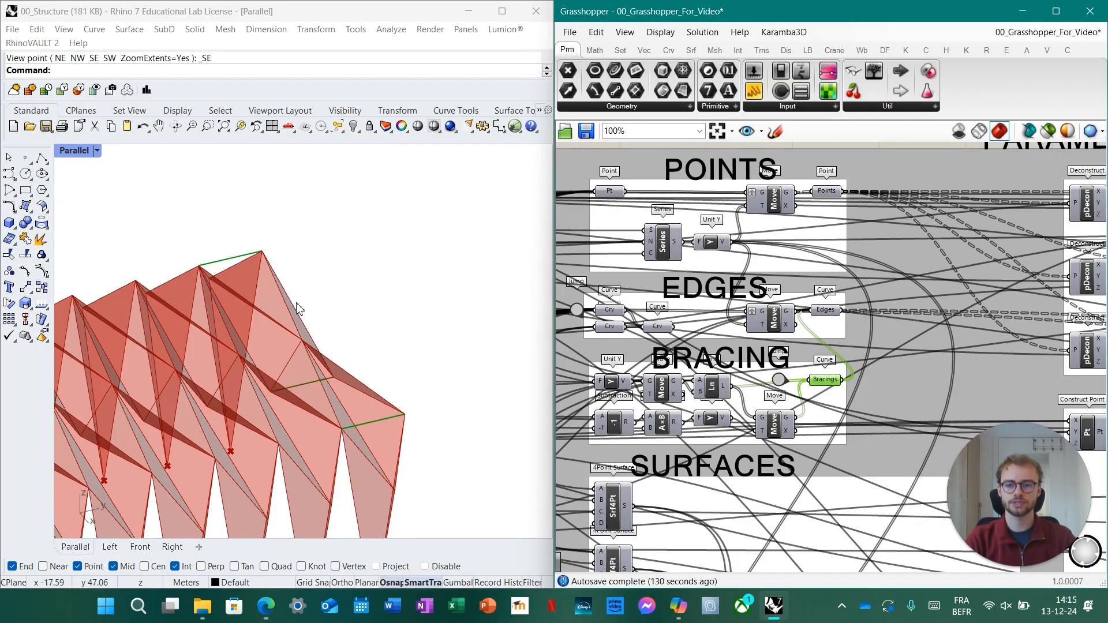
{"action": "scroll", "coordinate": [463, 297], "scroll_direction": "down", "scroll_amount": 5}
{"action": "scroll", "coordinate": [485, 298], "scroll_direction": "down", "scroll_amount": 1}
{"action": "scroll", "coordinate": [281, 355], "scroll_direction": "up", "scroll_amount": 5}
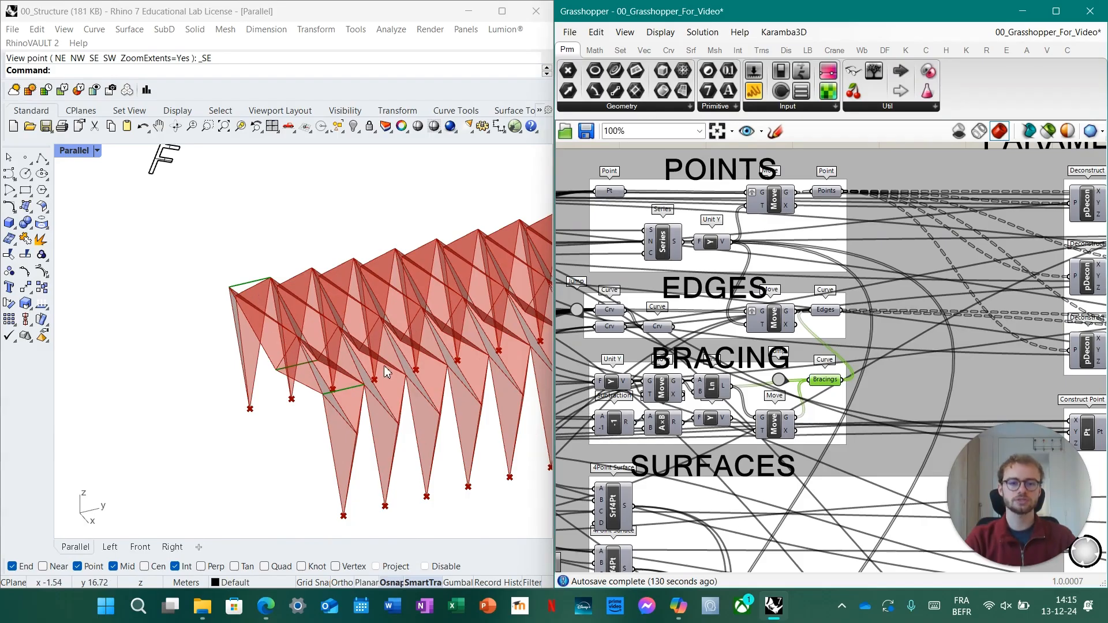
{"action": "double_click", "coordinate": [778, 382]}
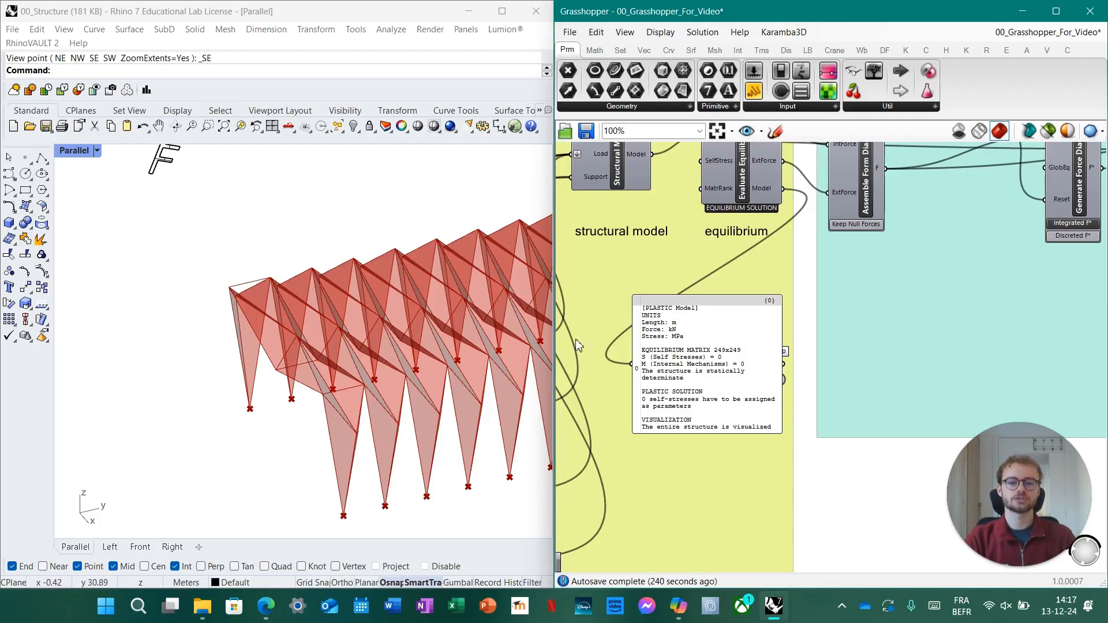
Turn off the preview of every component in the definition
{"action": "scroll", "coordinate": [684, 361], "scroll_direction": "down", "scroll_amount": 10}
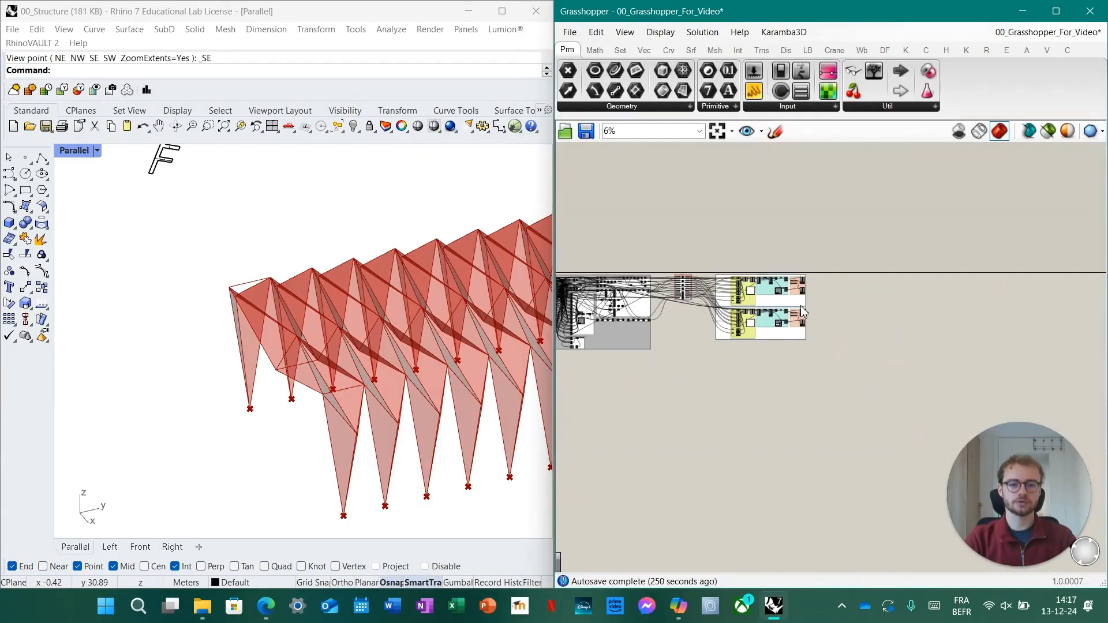
{"action": "right_click_drag", "start_coordinate": [672, 402], "coordinate": [742, 403]}
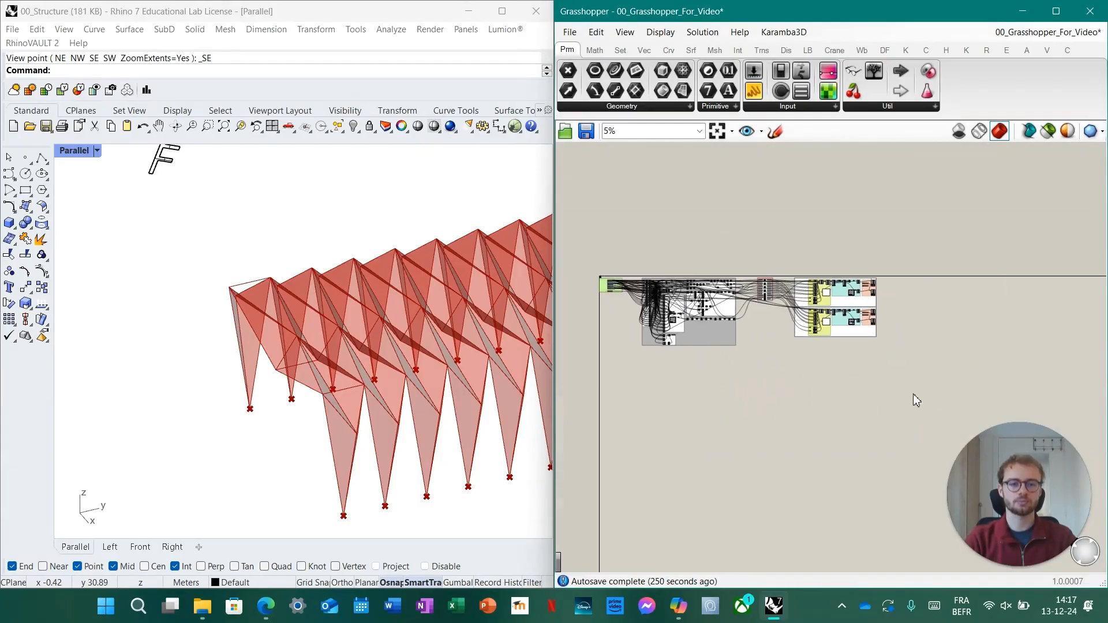
{"action": "left_click_drag", "start_coordinate": [913, 394], "coordinate": [558, 246]}
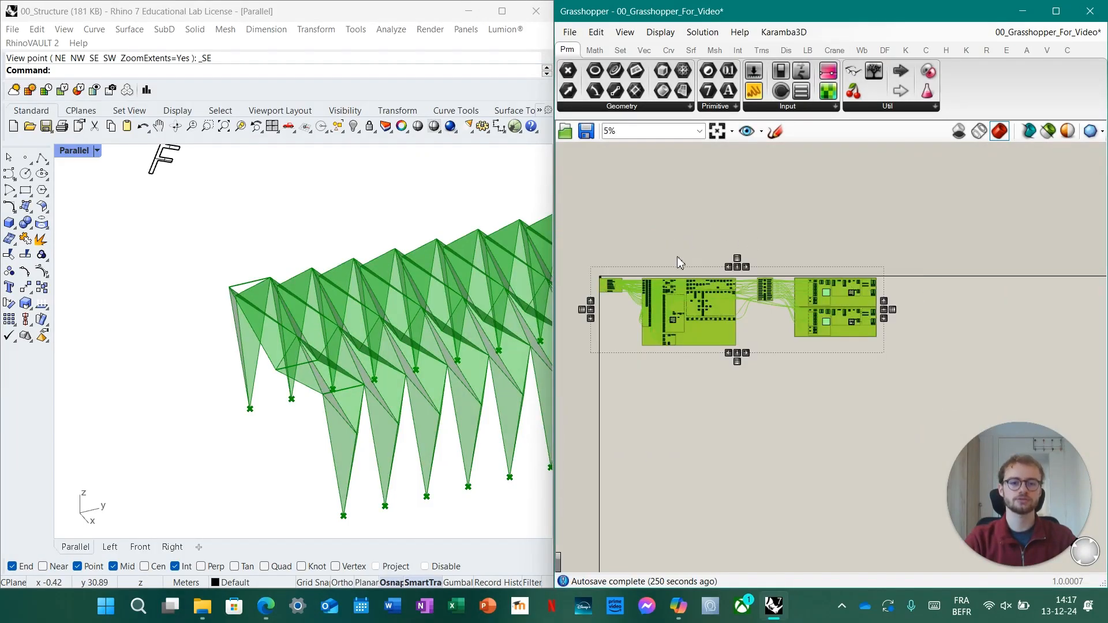
{"action": "right_click", "coordinate": [705, 198]}
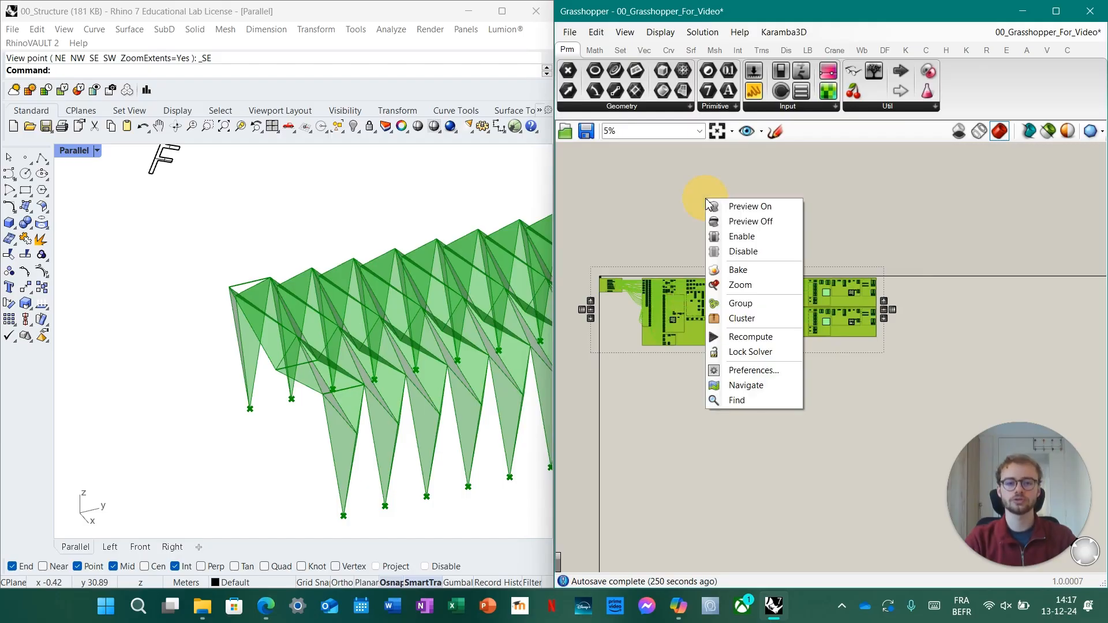
{"action": "left_click", "coordinate": [726, 222]}
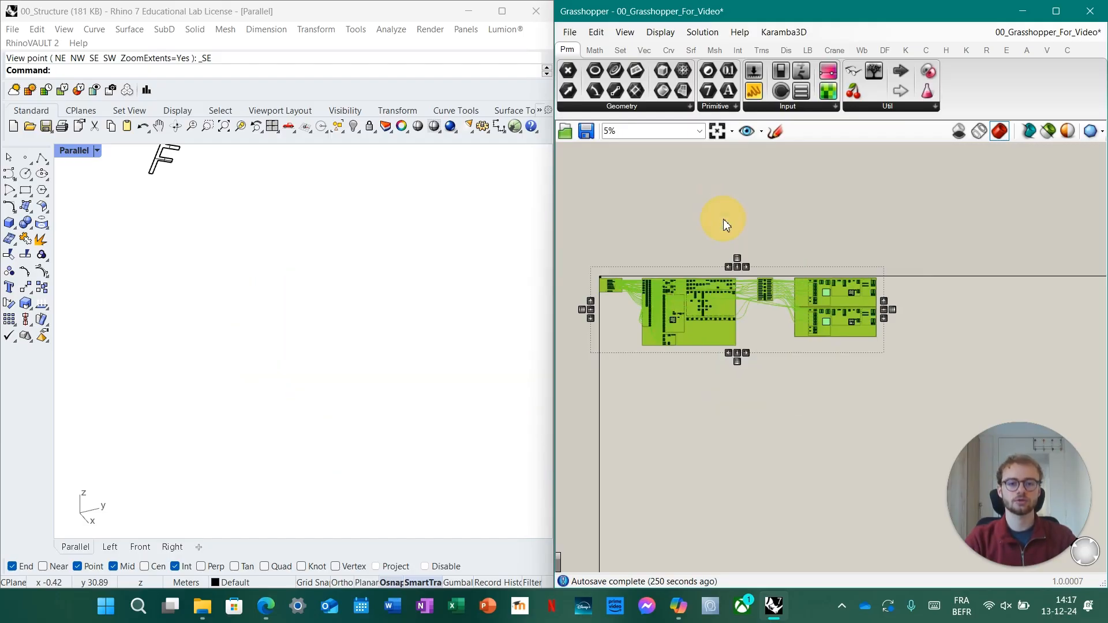
{"action": "left_click", "coordinate": [783, 406]}
Turn on the preview of the Surface parameter fed by the last Move component above the EXTENDED ROOF SHAPE group, with the canvas at 100% zoom
{"action": "scroll", "coordinate": [685, 327], "scroll_direction": "up", "scroll_amount": 5}
{"action": "scroll", "coordinate": [673, 300], "scroll_direction": "up", "scroll_amount": 9}
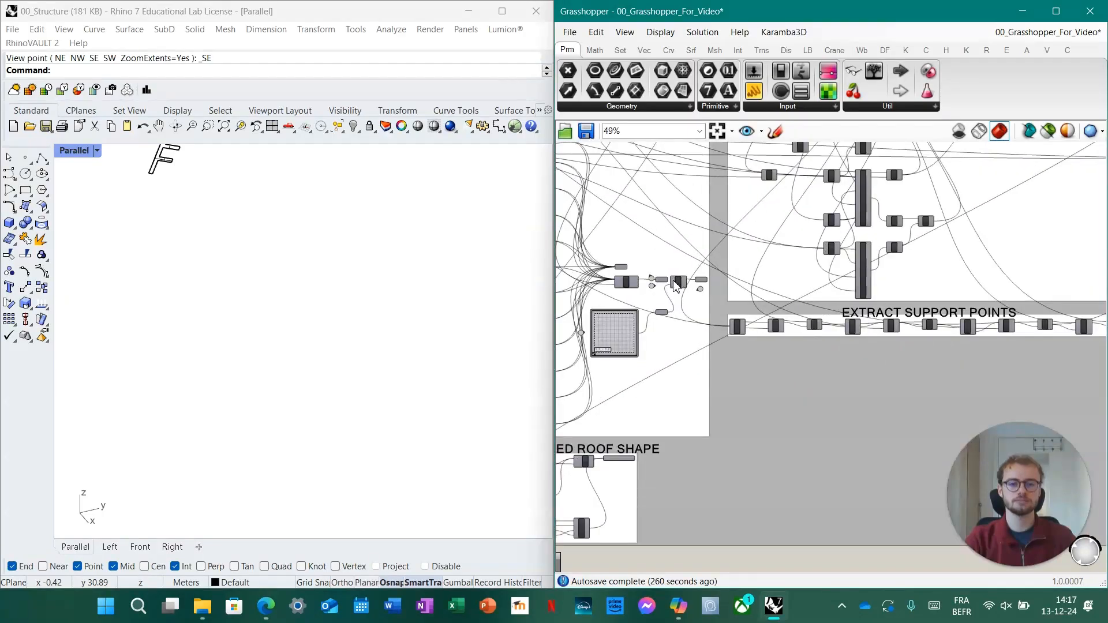
{"action": "scroll", "coordinate": [718, 292], "scroll_direction": "up", "scroll_amount": 1}
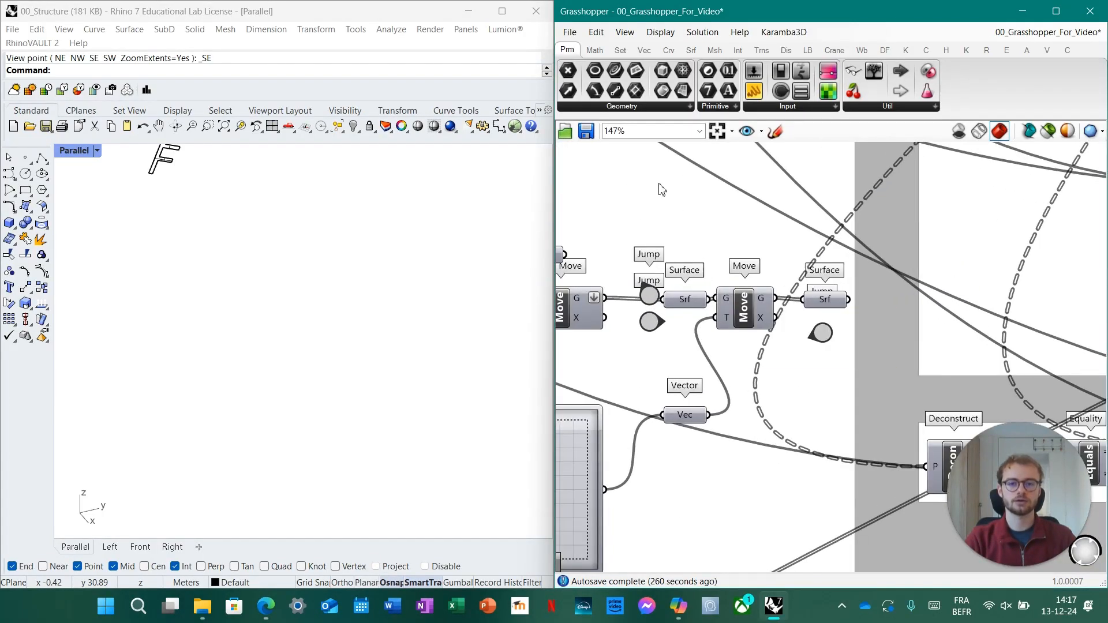
{"action": "left_click", "coordinate": [700, 131]}
{"action": "left_click", "coordinate": [646, 189]}
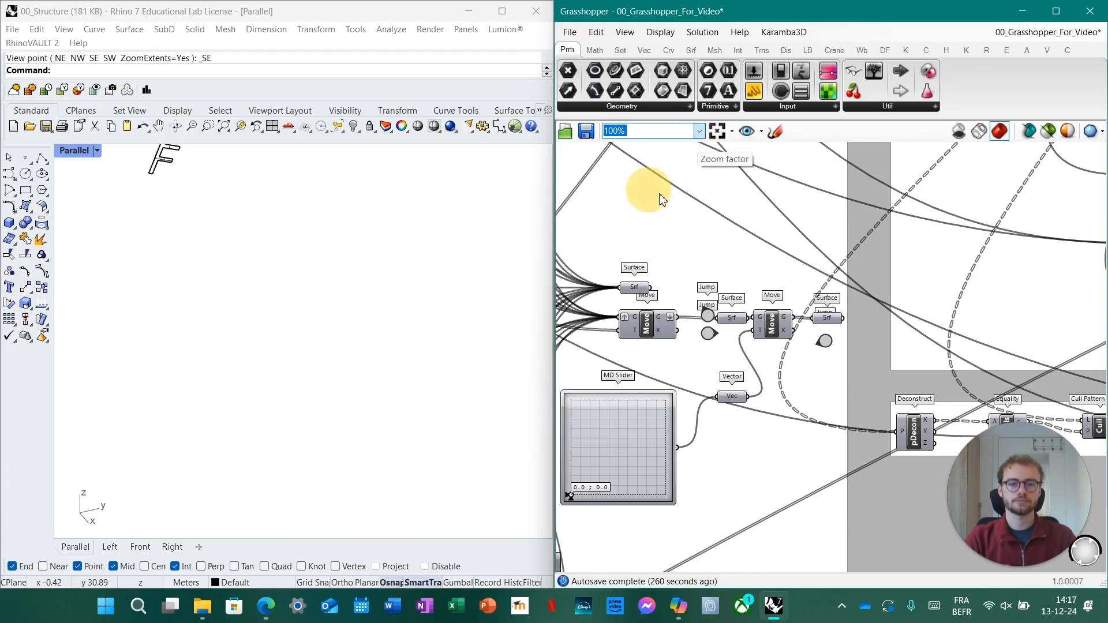
{"action": "right_click", "coordinate": [828, 322]}
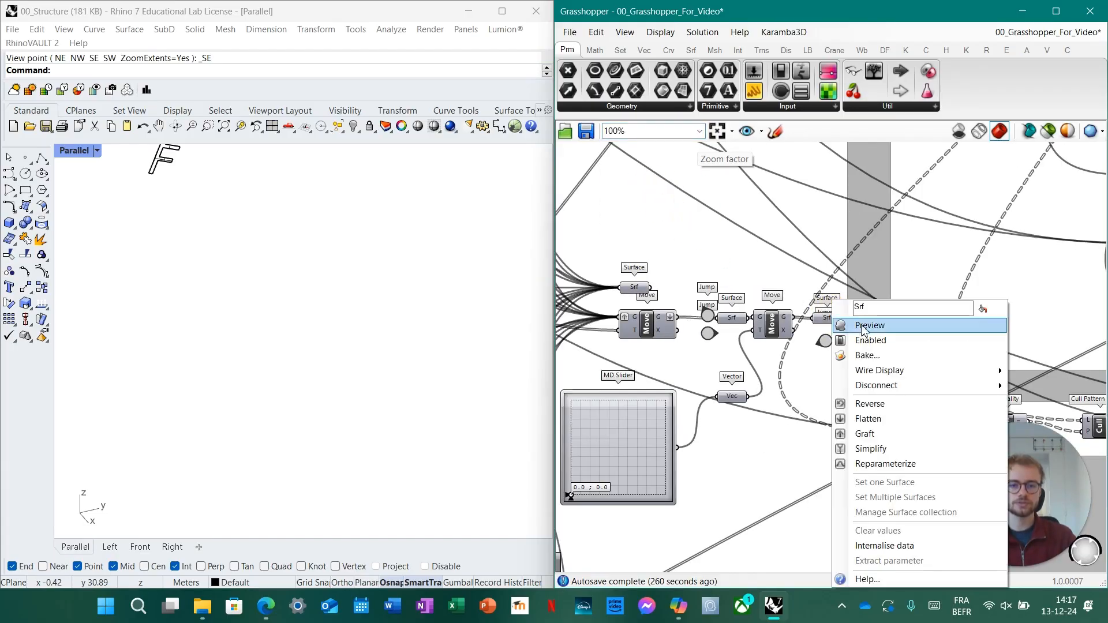
{"action": "left_click", "coordinate": [869, 326]}
Jump to the 3. Visualization group and turn on the preview of the form diagram's Visualize Diagrams component
{"action": "left_click", "coordinate": [709, 333]}
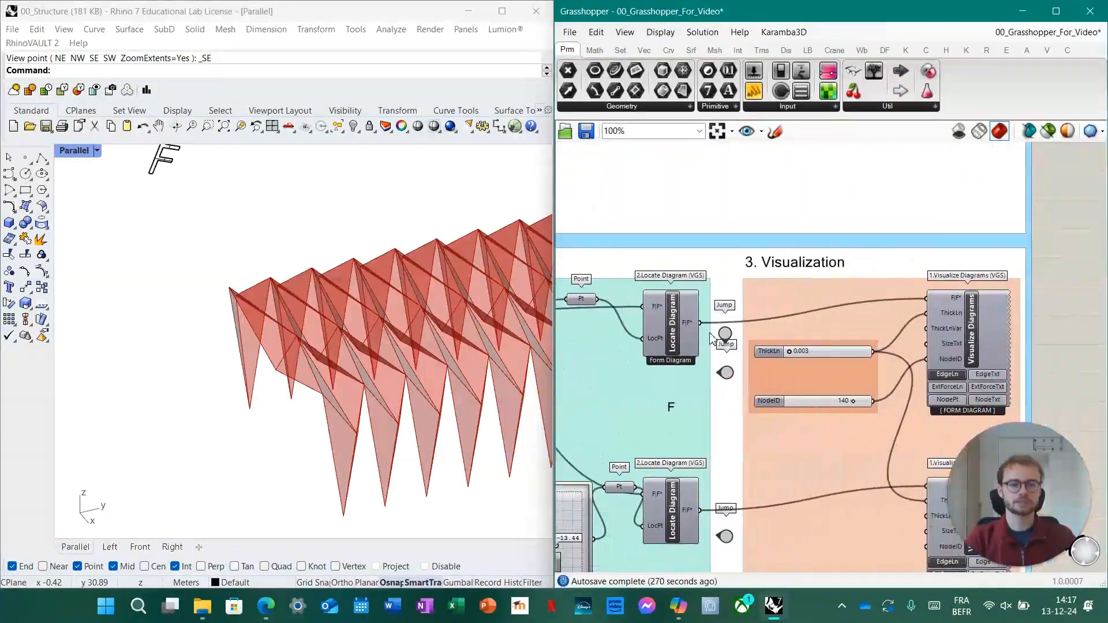
{"action": "right_click", "coordinate": [952, 321]}
{"action": "left_click", "coordinate": [976, 346]}
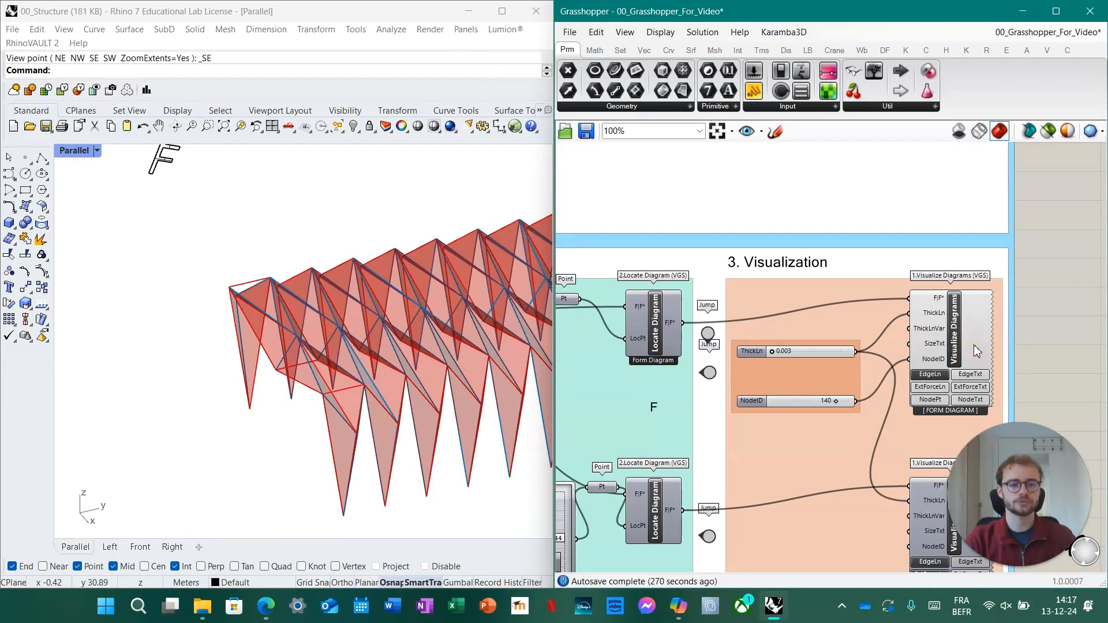
Jump to the force diagram's Visualize Diagrams component and turn on its preview
{"action": "left_click", "coordinate": [709, 335]}
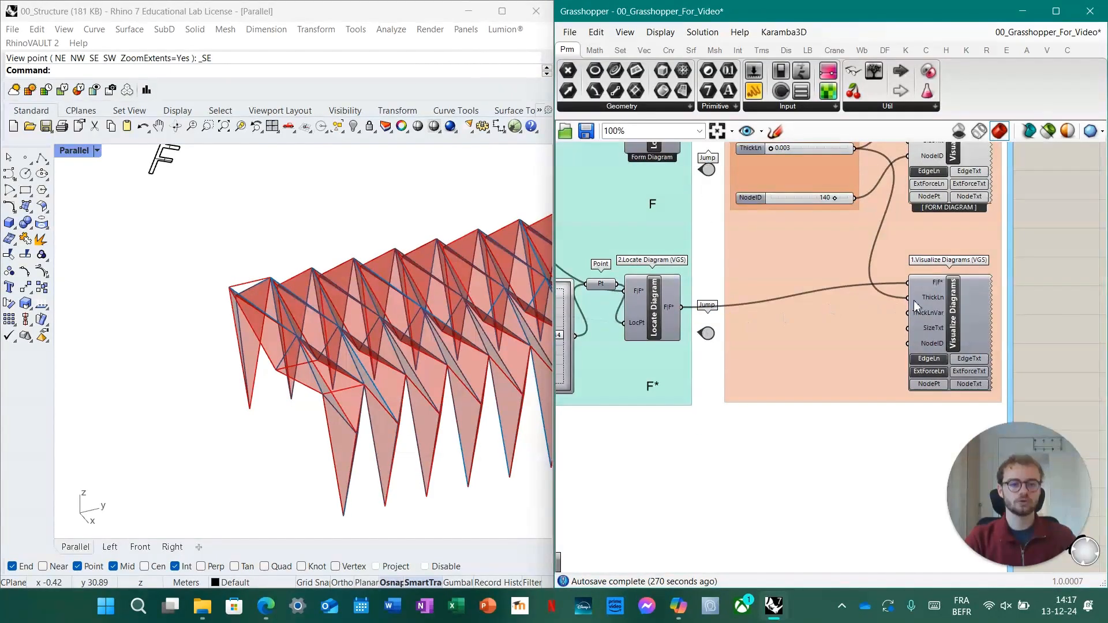
{"action": "right_click", "coordinate": [955, 308]}
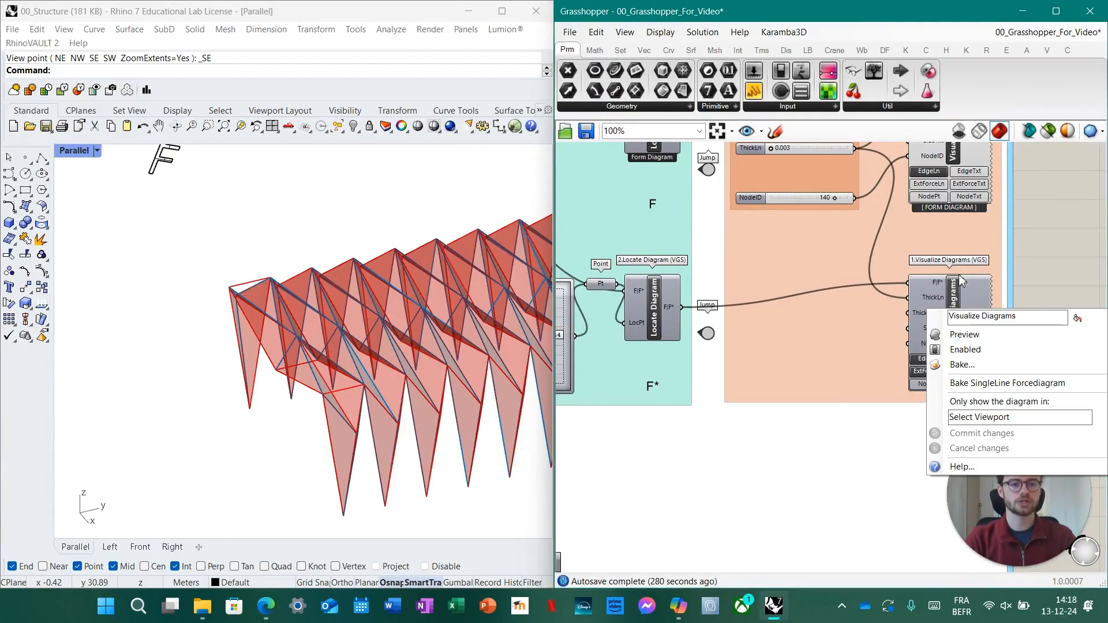
{"action": "left_click", "coordinate": [967, 336]}
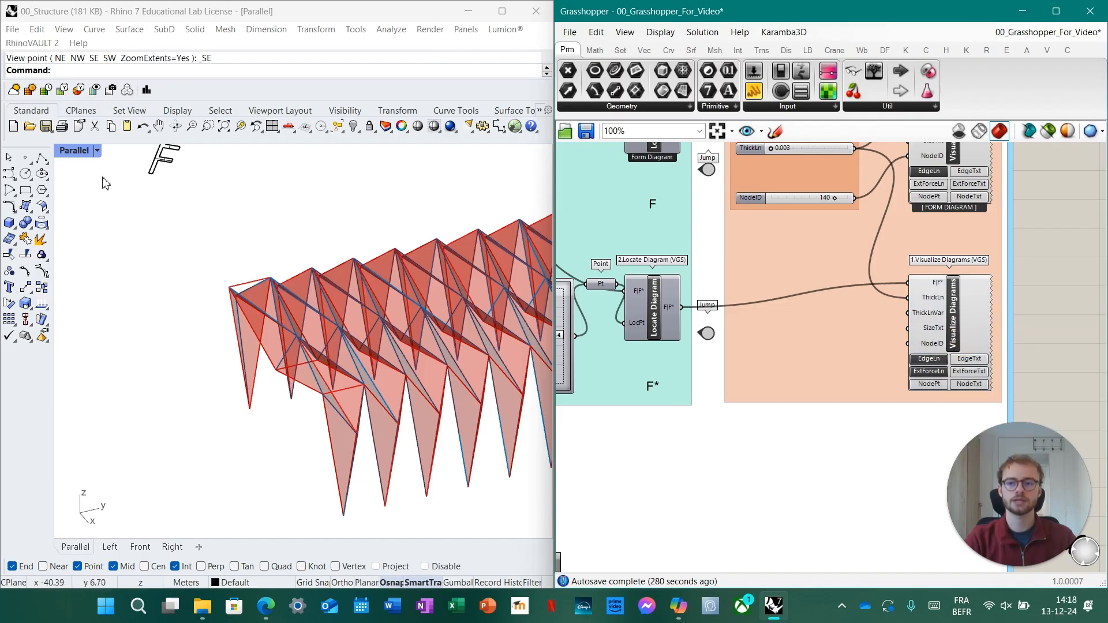
Restore the four-viewport layout in Rhino and maximize the Right viewport containing the F and F* labels
{"action": "left_click", "coordinate": [67, 151]}
{"action": "double_click", "coordinate": [67, 151]}
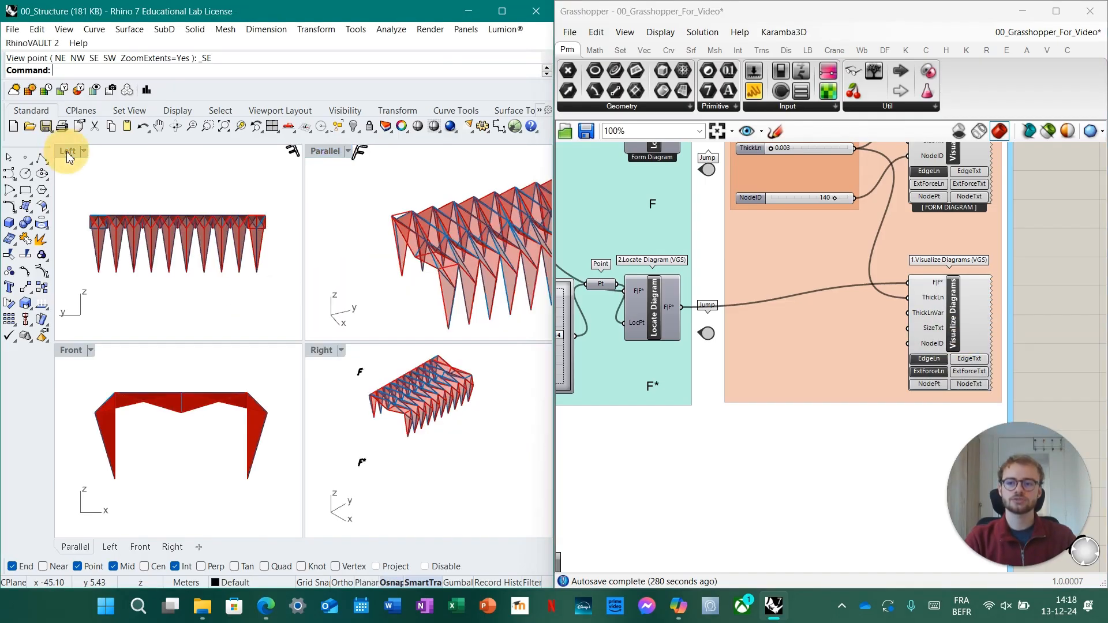
{"action": "double_click", "coordinate": [322, 352]}
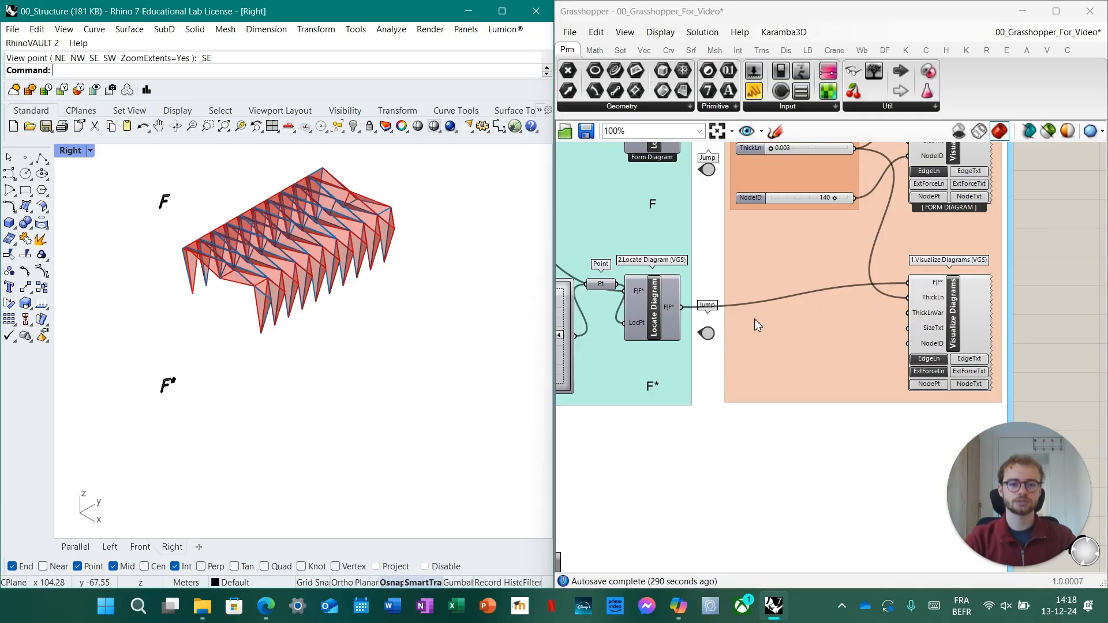
Trigger the reset of the Generate Force Diagram component to compute the force diagram F*
{"action": "right_click_drag", "start_coordinate": [731, 352], "coordinate": [953, 395]}
{"action": "right_click_drag", "start_coordinate": [635, 298], "coordinate": [861, 385]}
{"action": "left_click", "coordinate": [757, 236]}
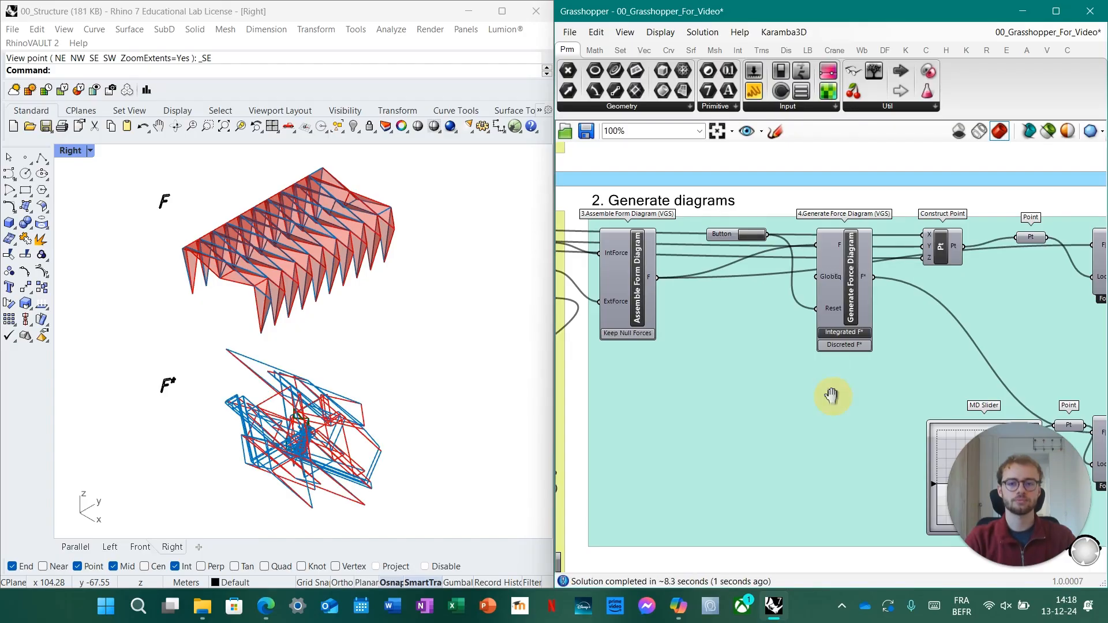
Connect the NodeID slider to the NodeID input of the force diagram's Visualize Diagrams component
{"action": "right_click_drag", "start_coordinate": [832, 396], "coordinate": [690, 346]}
{"action": "right_click_drag", "start_coordinate": [980, 328], "coordinate": [612, 329]}
{"action": "right_click_drag", "start_coordinate": [826, 322], "coordinate": [762, 335]}
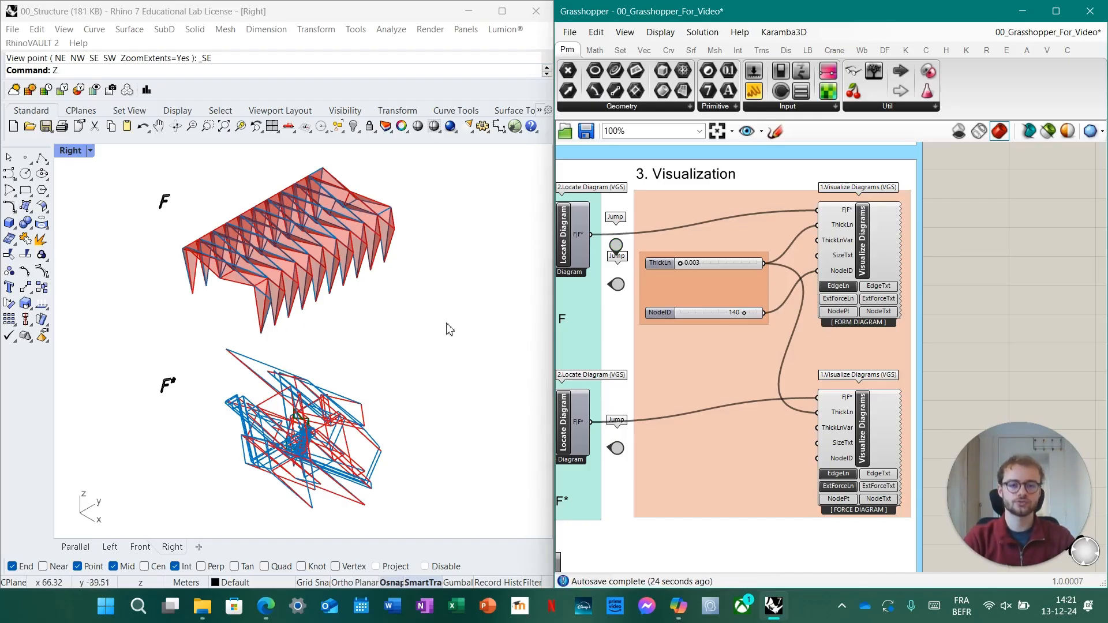
{"action": "left_click_drag", "start_coordinate": [768, 317], "coordinate": [818, 460]}
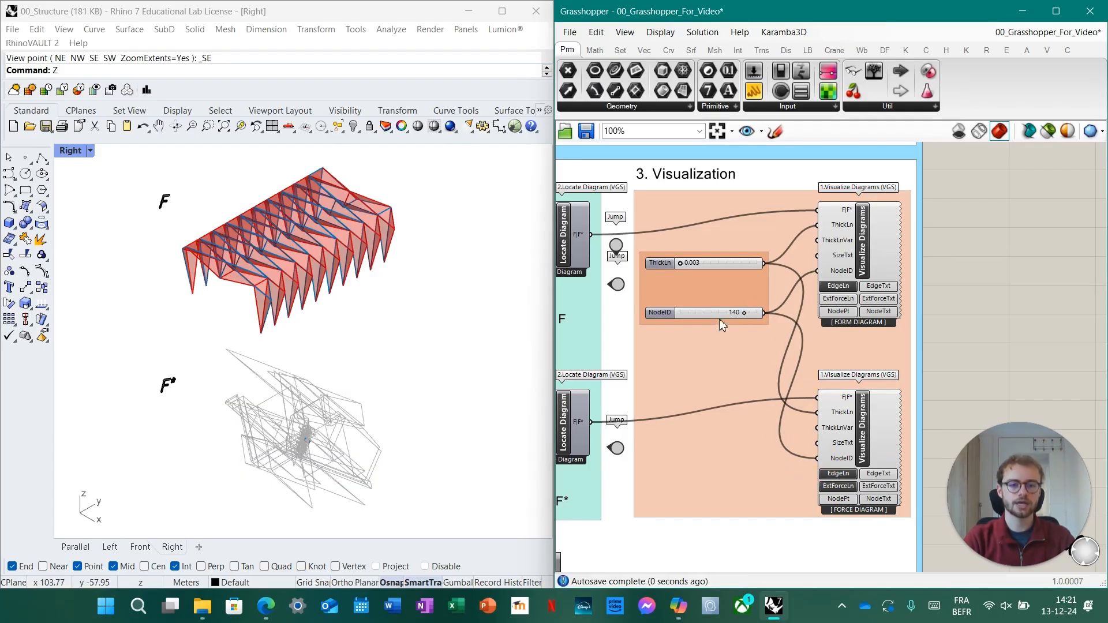
Move the NodeID slider to 4 and on to 21 to isolate single nodes in the form and force diagrams
{"action": "left_click_drag", "start_coordinate": [743, 314], "coordinate": [684, 317]}
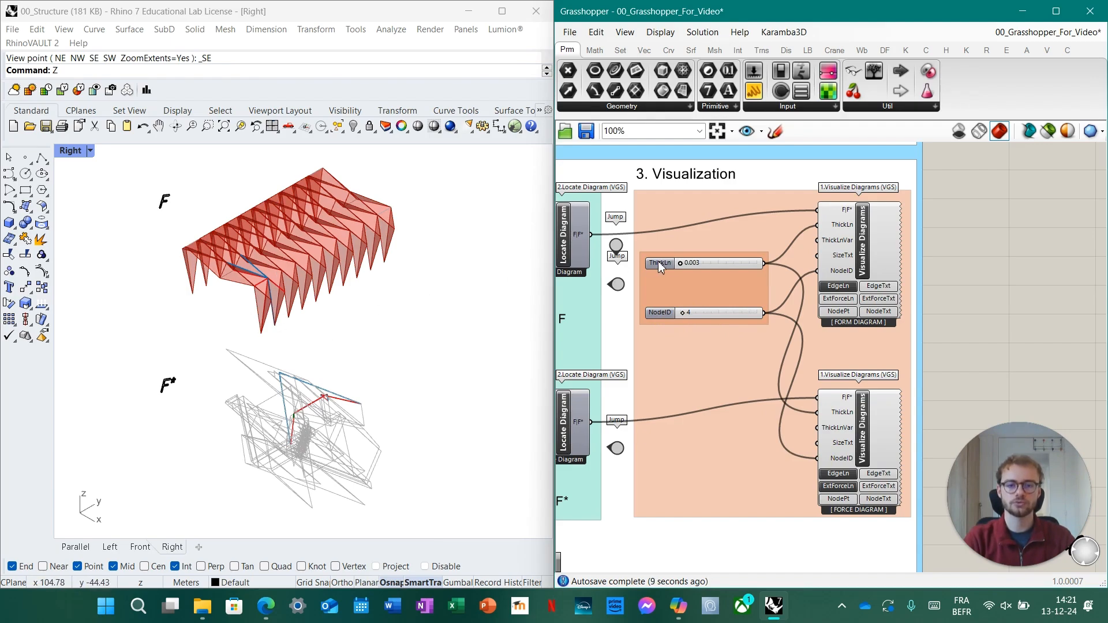
{"action": "left_click_drag", "start_coordinate": [684, 314], "coordinate": [693, 317]}
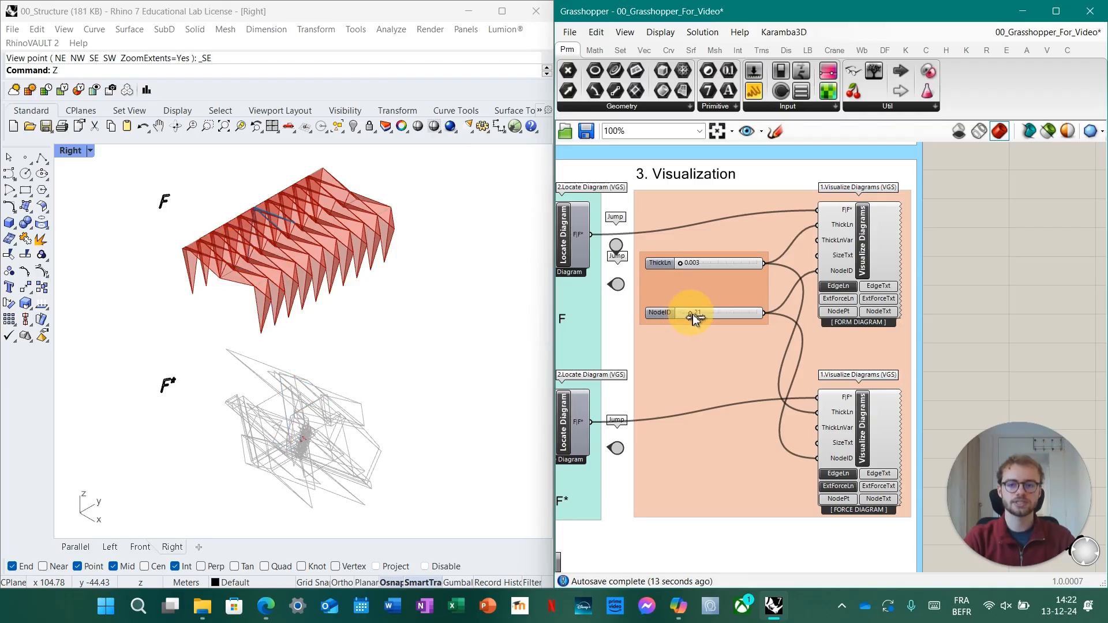